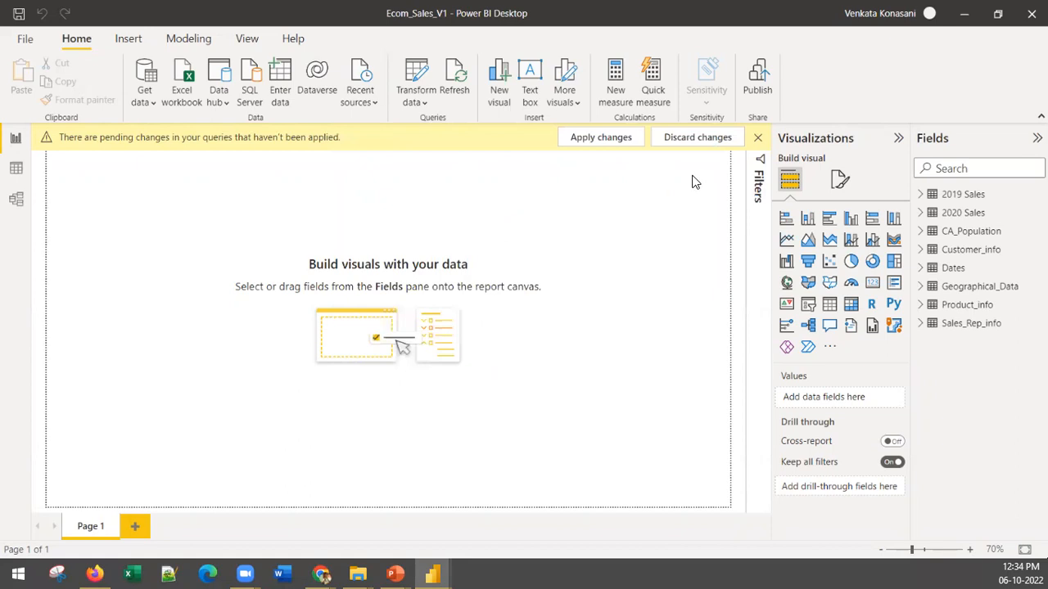
- Dismiss the pending-changes notice and open the model view with its Properties pane collapsed
click(758, 137)
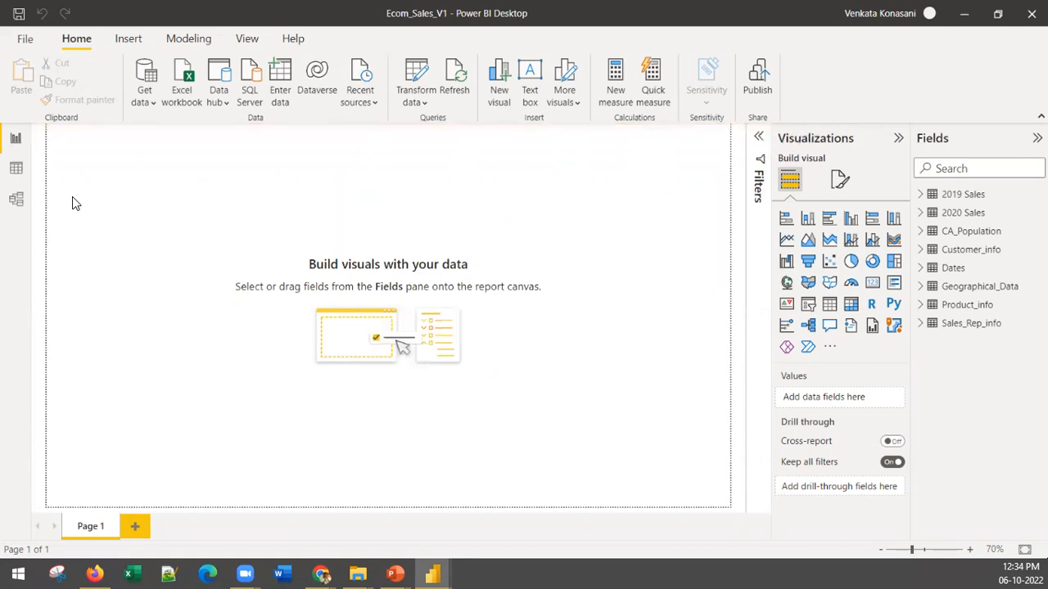
click(15, 202)
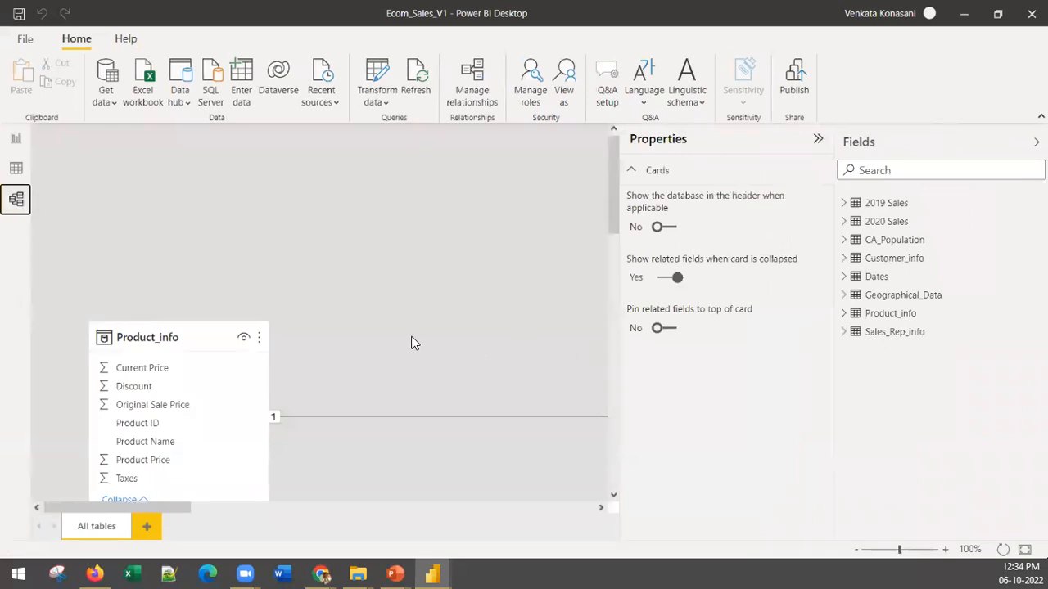
drag(168, 511, 92, 424)
click(818, 140)
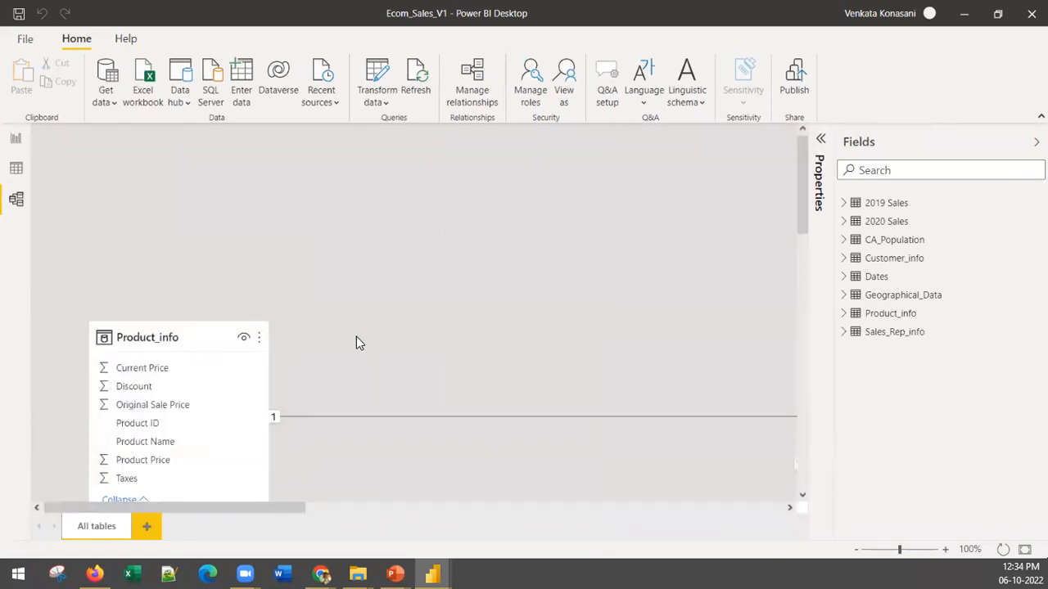
- Delete the relationships that link Product_info to the 2020 Sales and 2019 Sales tables
scroll(356, 343, down, 6)
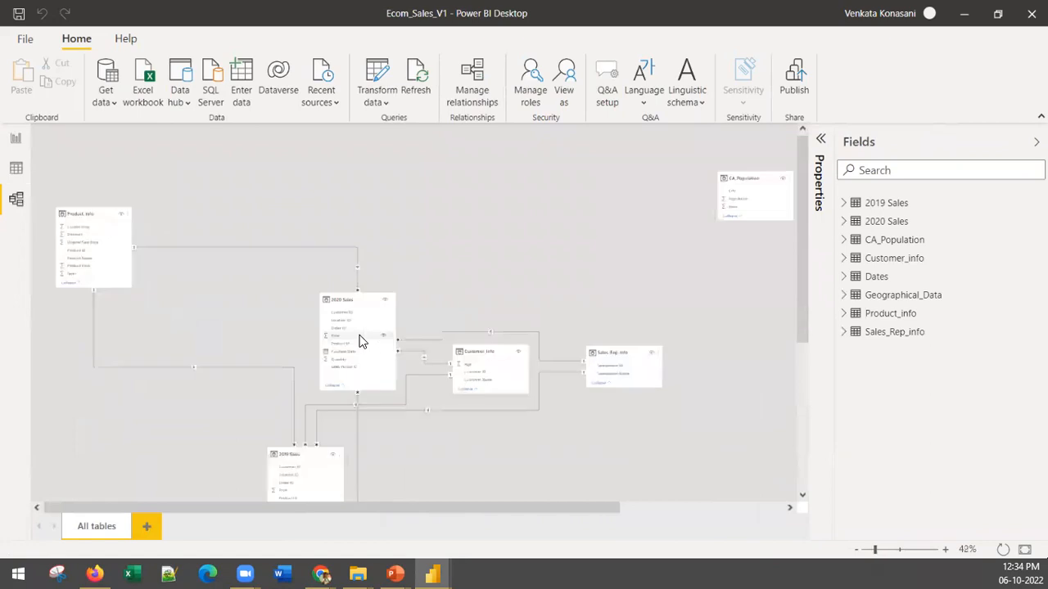
click(760, 193)
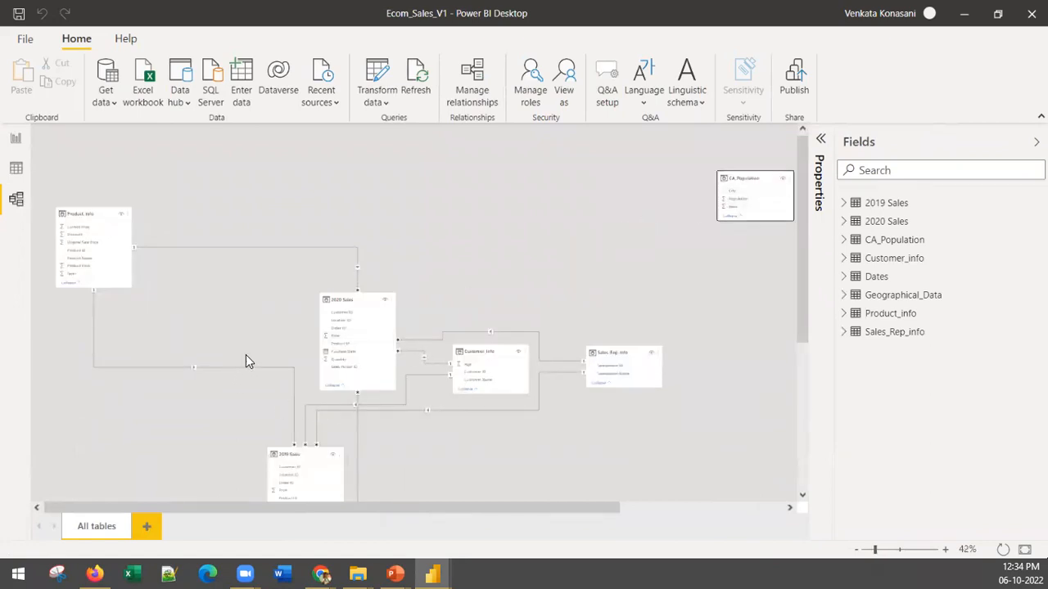
scroll(247, 360, down, 2)
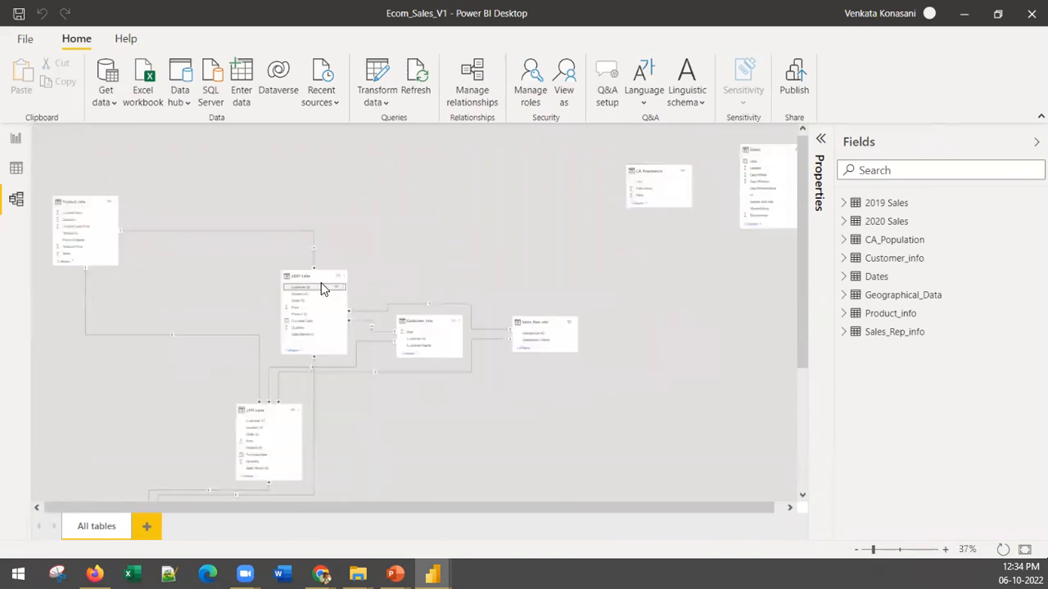
right_click(288, 231)
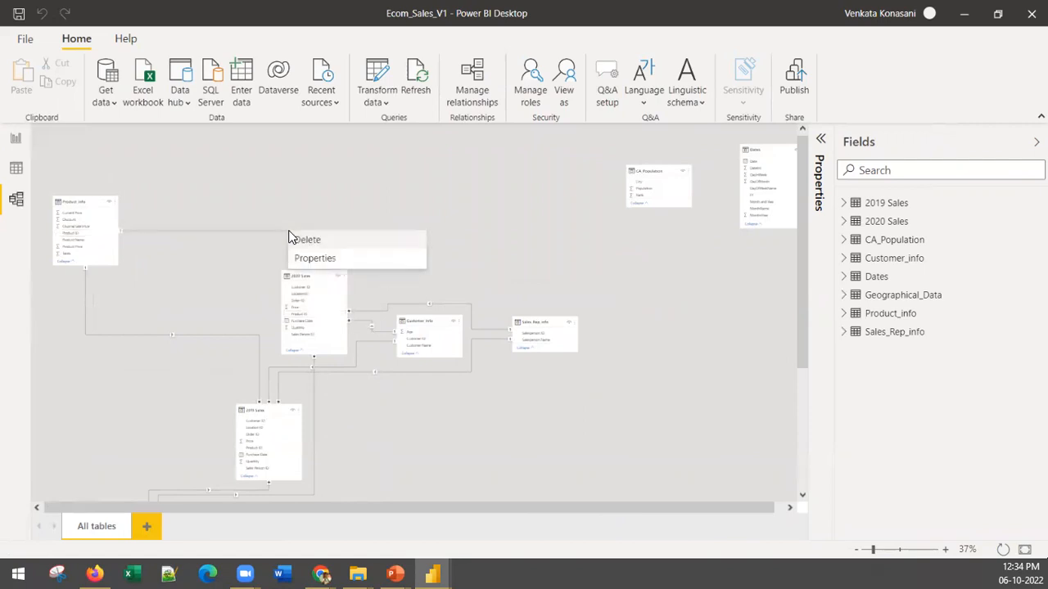
click(293, 241)
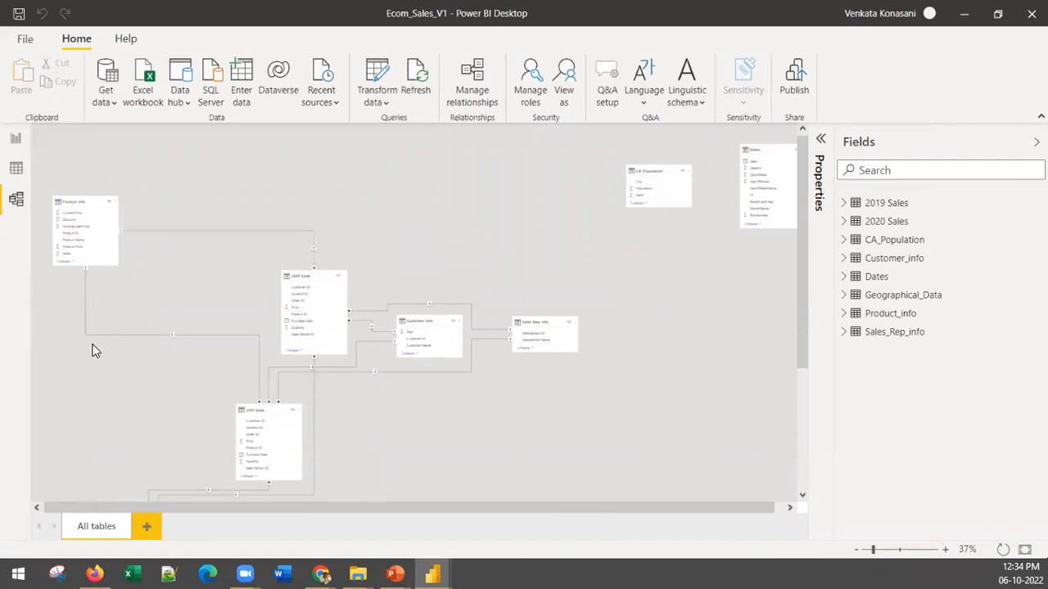
click(615, 320)
right_click(100, 334)
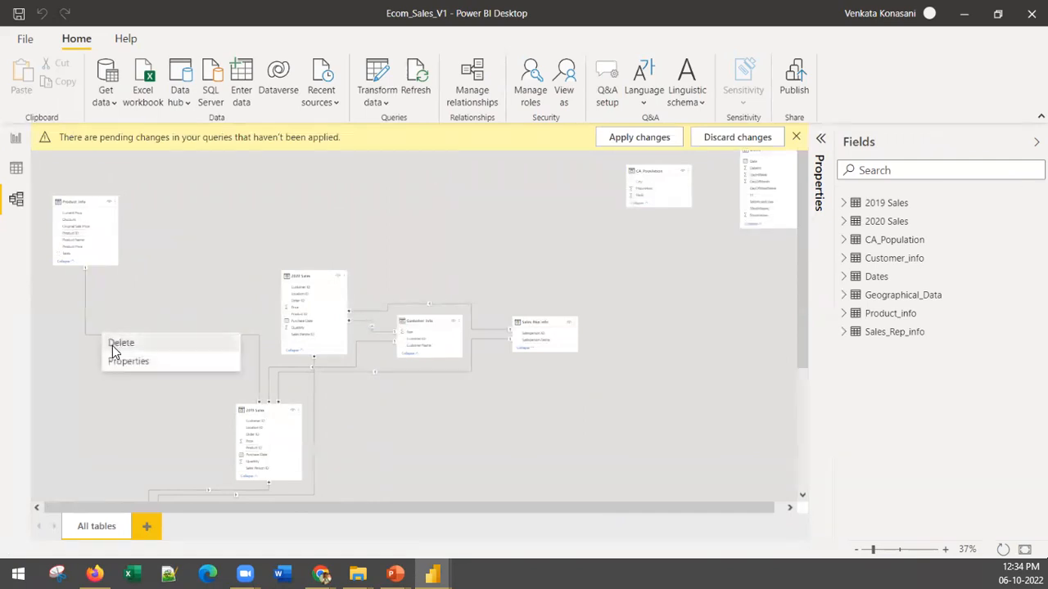
click(113, 344)
click(607, 316)
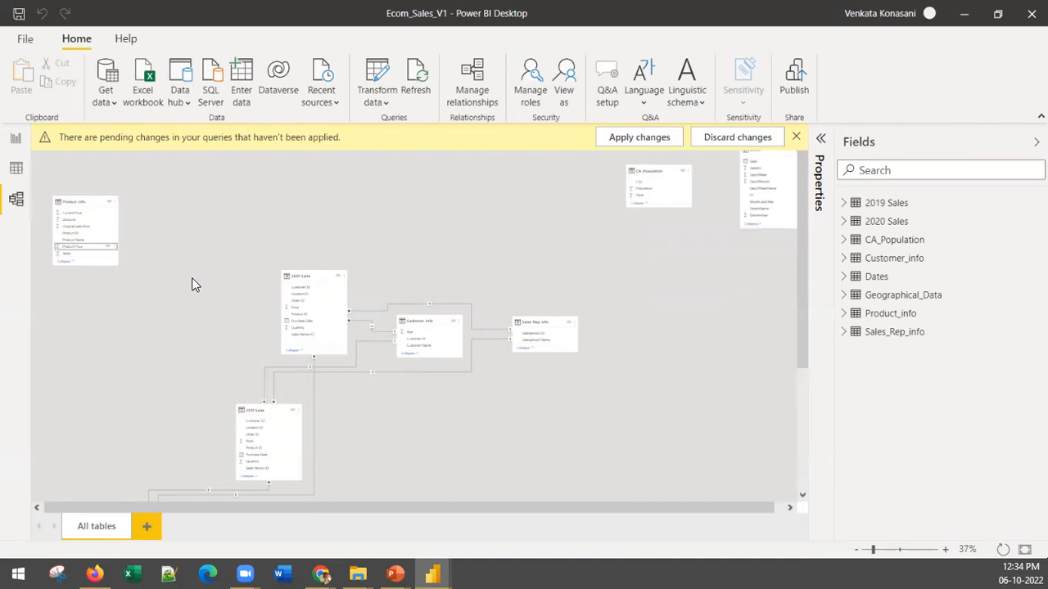
- Delete the relationship between 2020 Sales and Geographical_Data
right_click(314, 391)
click(324, 400)
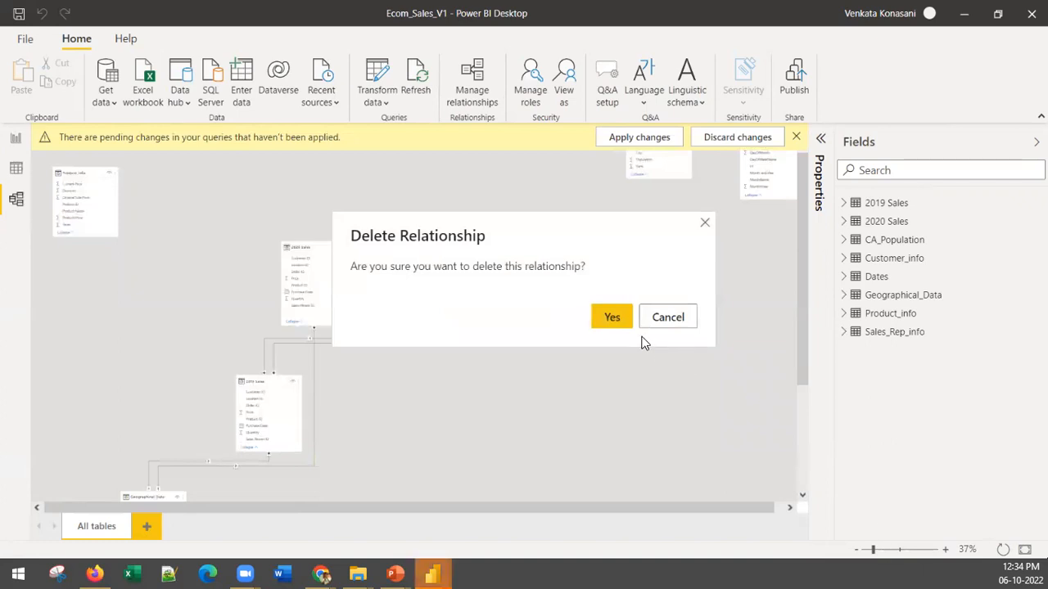
click(610, 321)
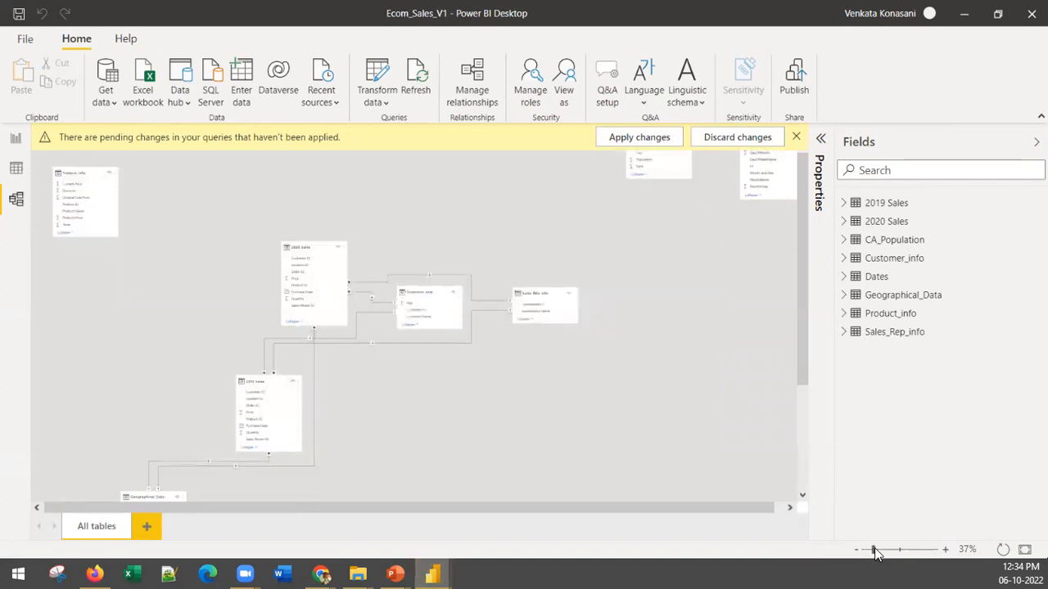
- Move the 2020 Sales table up and away from Customer_info, close to Product_info
mouse_move(875, 550)
mouse_down()
mouse_move(916, 550)
mouse_move(861, 552)
mouse_move(876, 552)
mouse_up()
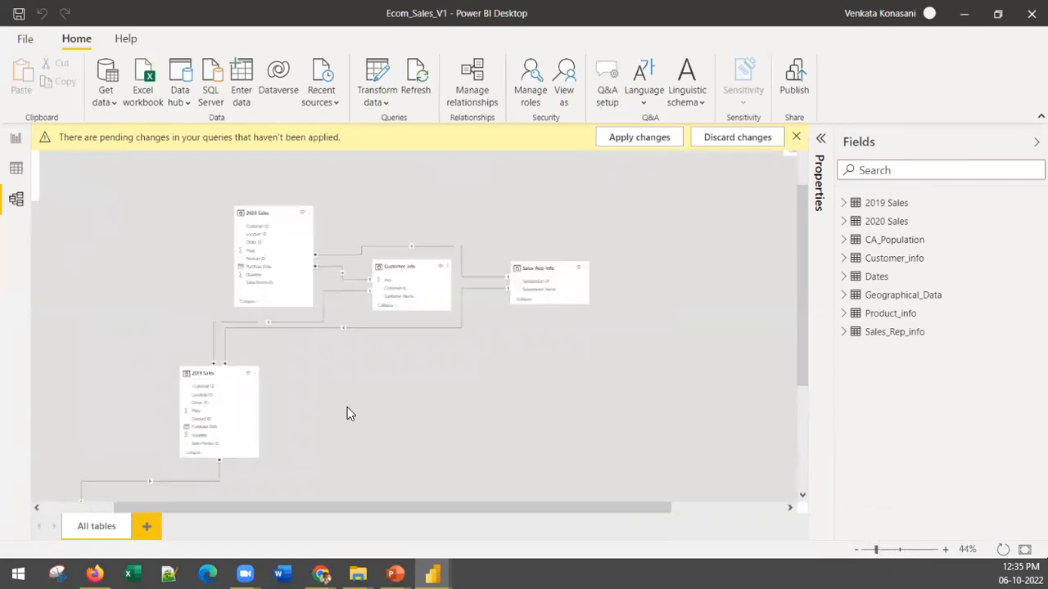
scroll(210, 379, down, 5)
scroll(304, 369, up, 7)
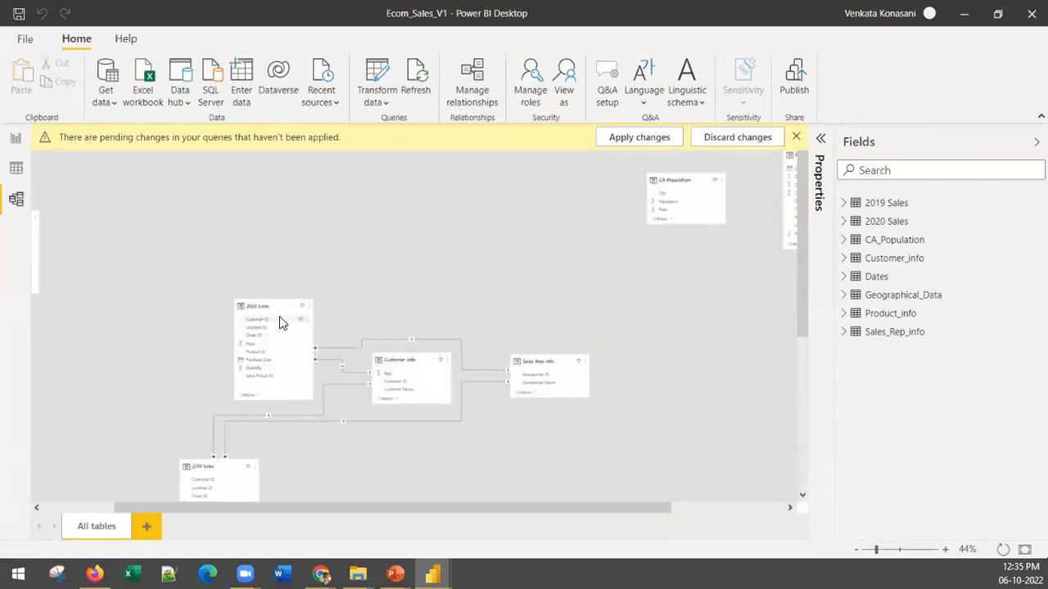
drag(278, 308, 119, 222)
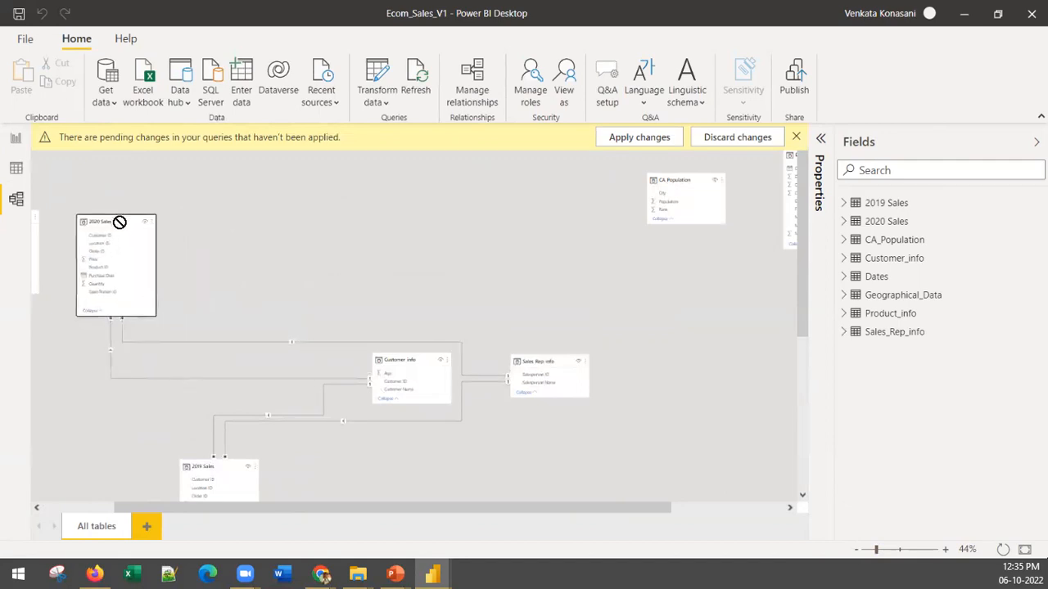
- Delete the relationships that link 2020 Sales to Sales_Rep_info and Customer_info
right_click(216, 344)
scroll(204, 344, down, 1)
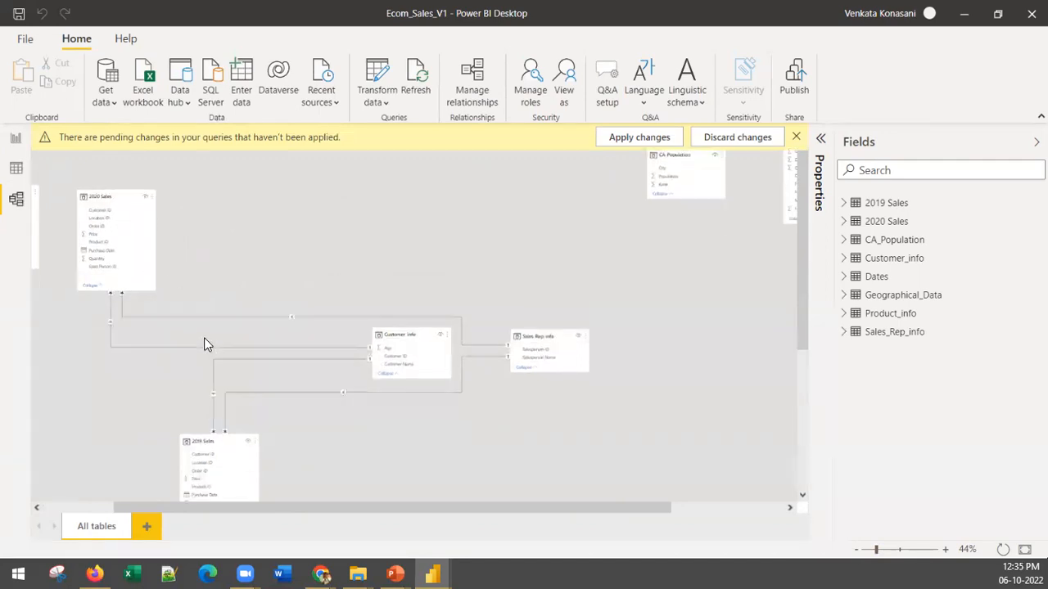
right_click(170, 313)
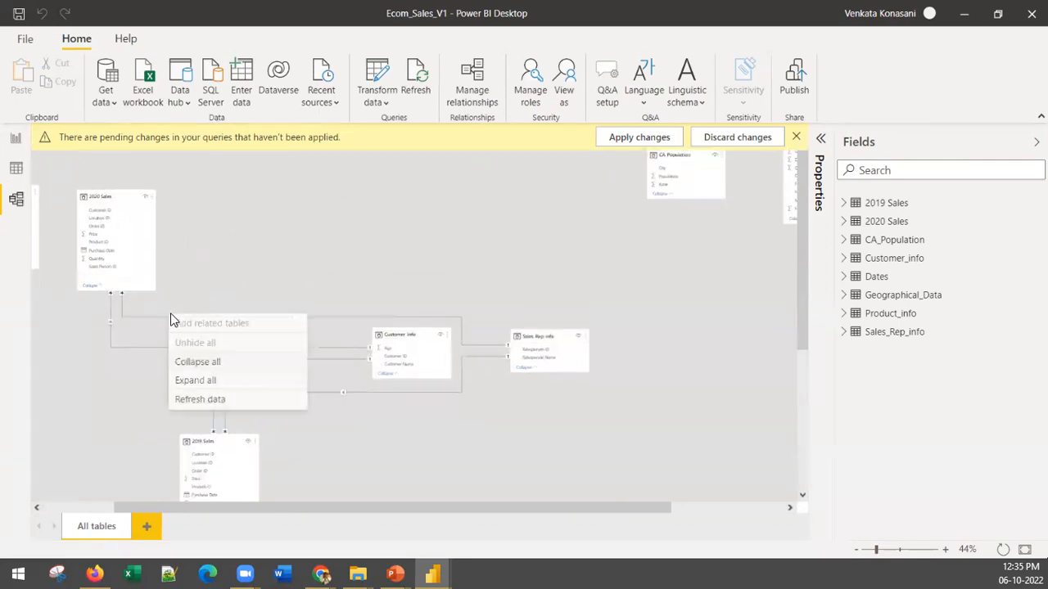
click(128, 321)
right_click(129, 326)
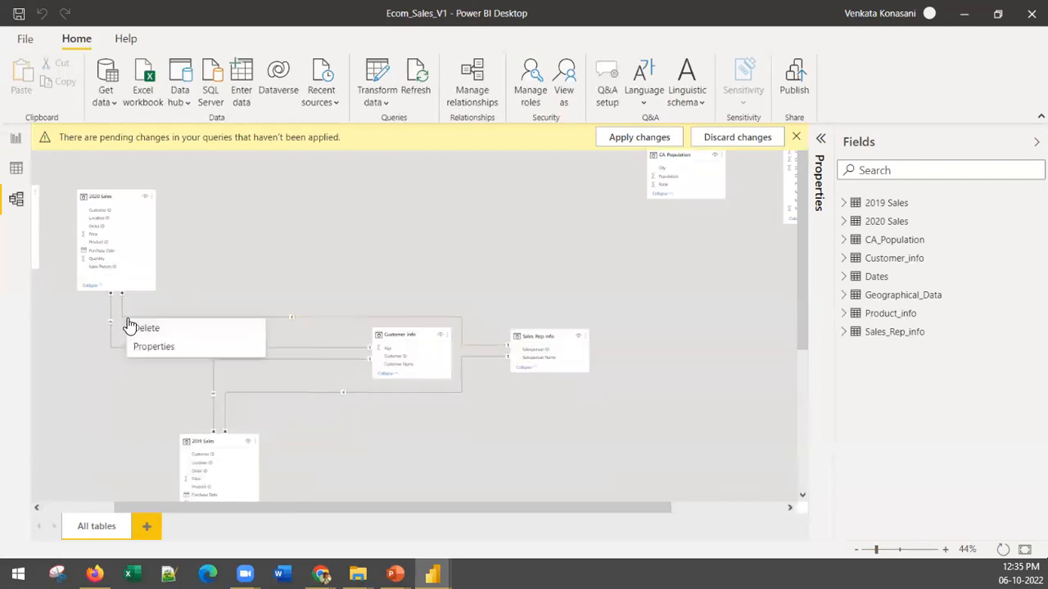
click(135, 328)
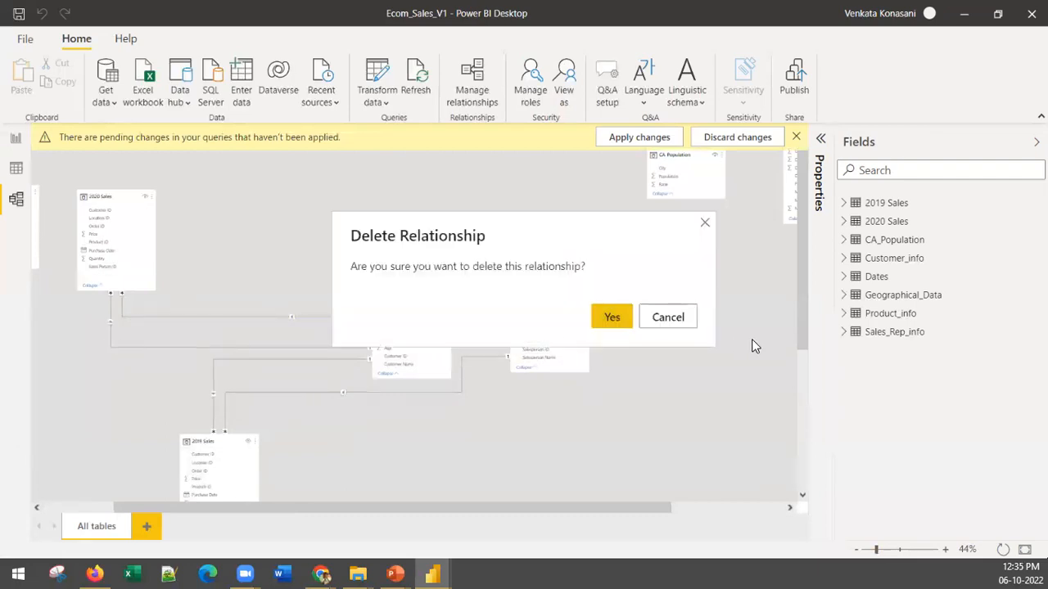
click(610, 319)
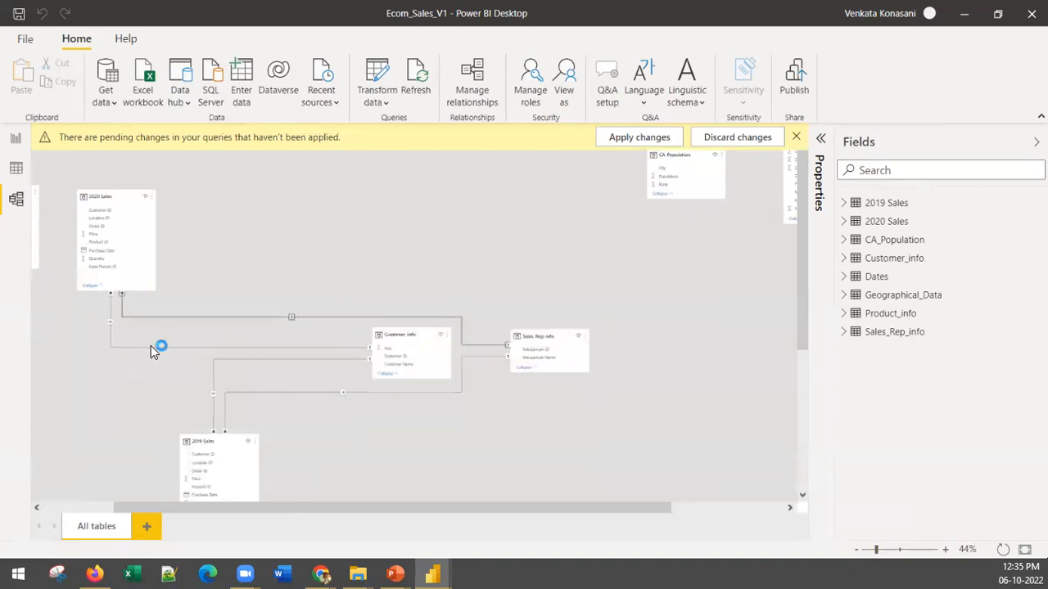
right_click(149, 347)
click(168, 358)
click(614, 321)
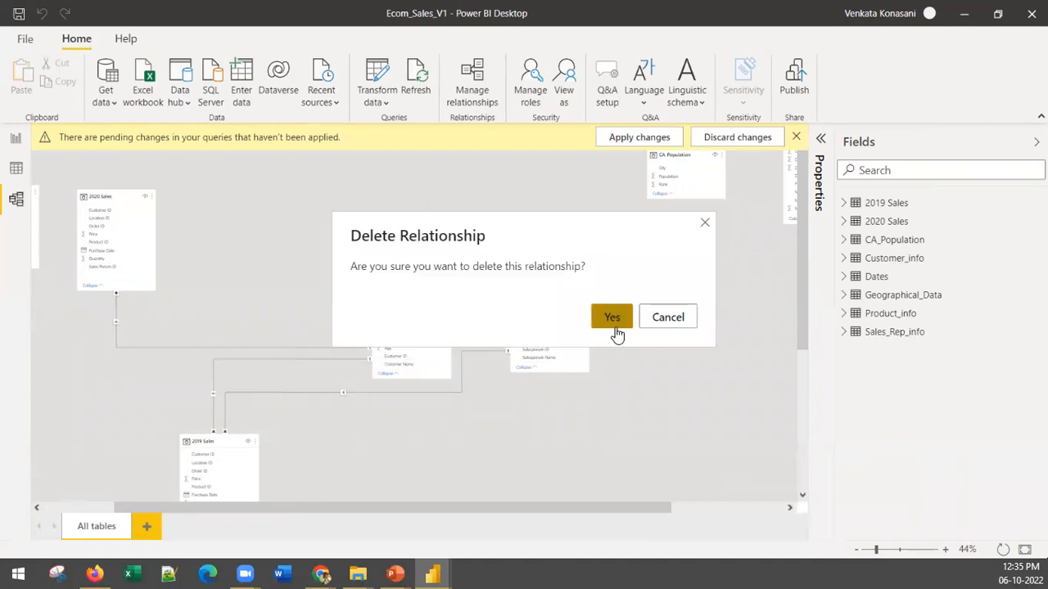
- Delete the relationships that link 2019 Sales to Customer_info and Sales_Rep_info
right_click(240, 357)
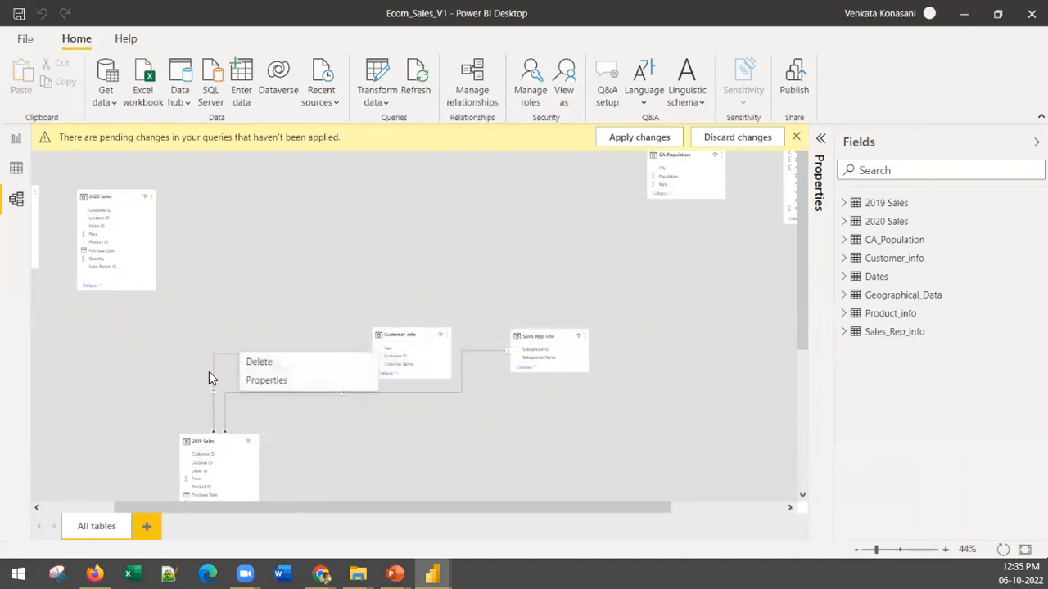
click(308, 366)
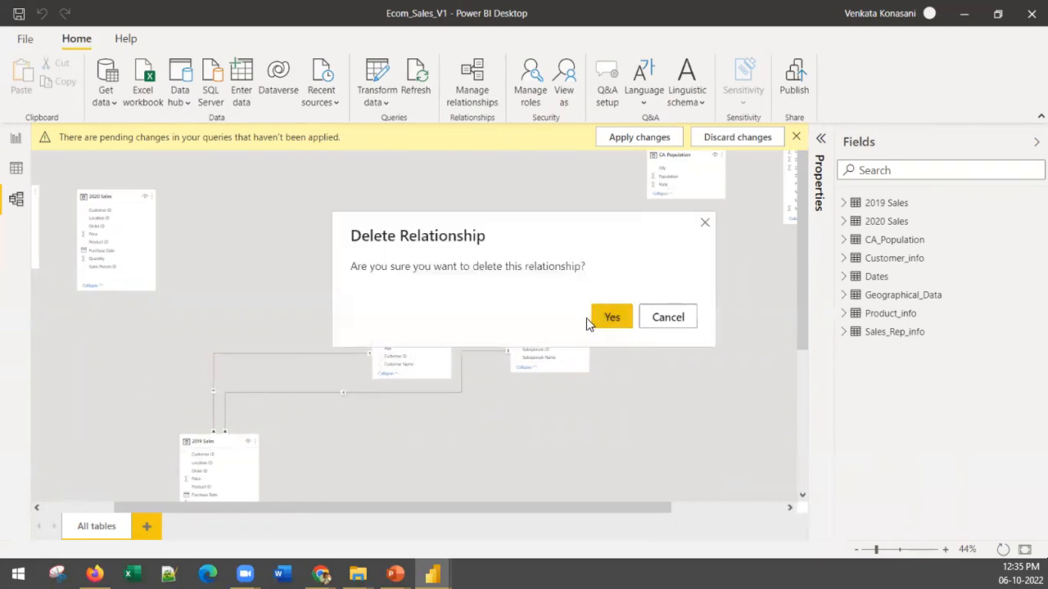
click(611, 317)
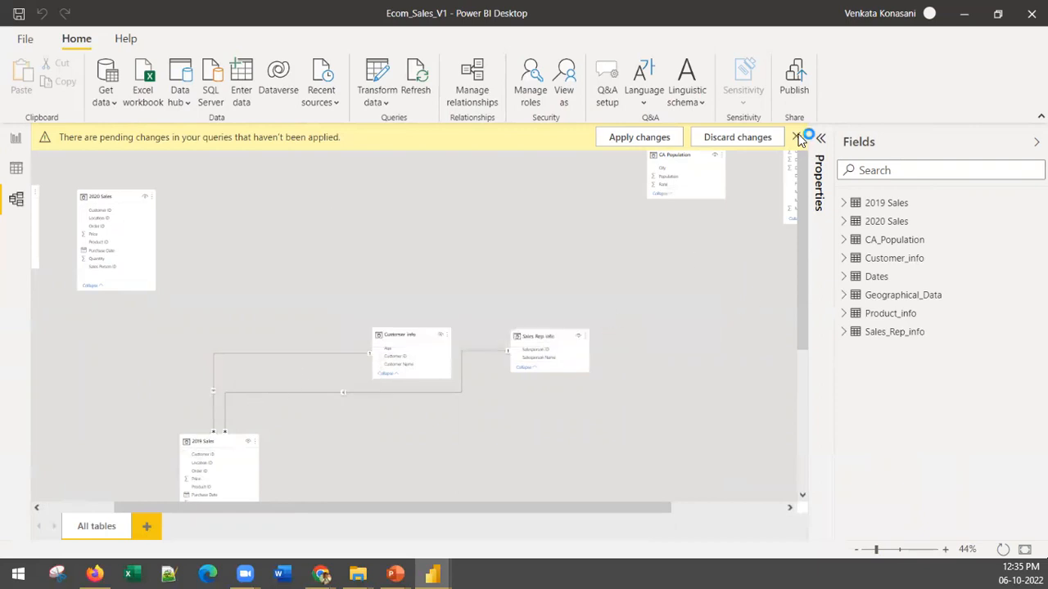
right_click(266, 392)
click(272, 401)
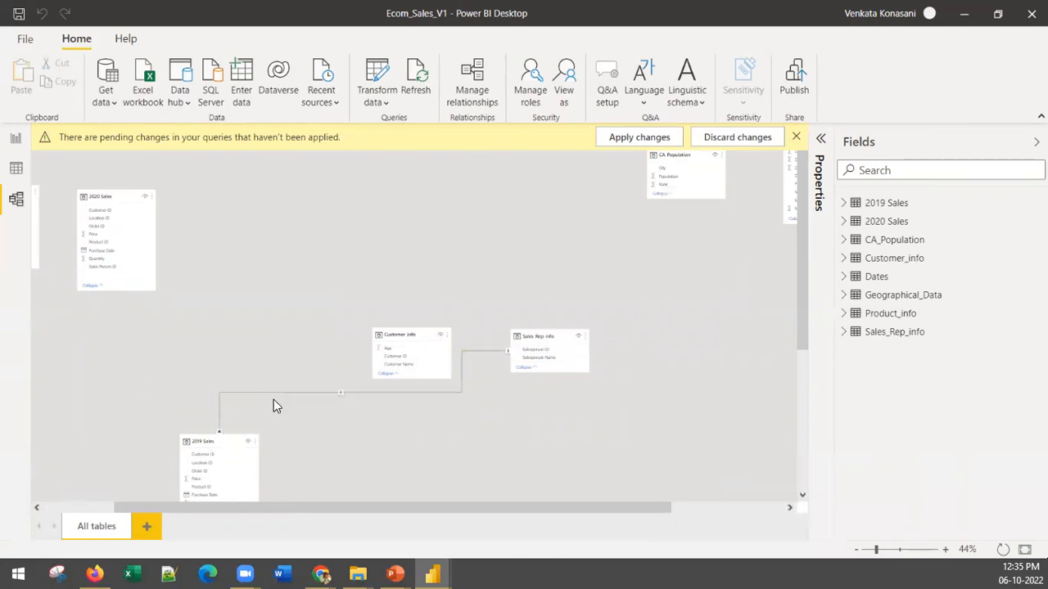
click(610, 318)
- Line up Customer_info and Sales_Rep_info in a row beside 2020 Sales, and place 2019 Sales below Product_info
drag(511, 508, 387, 502)
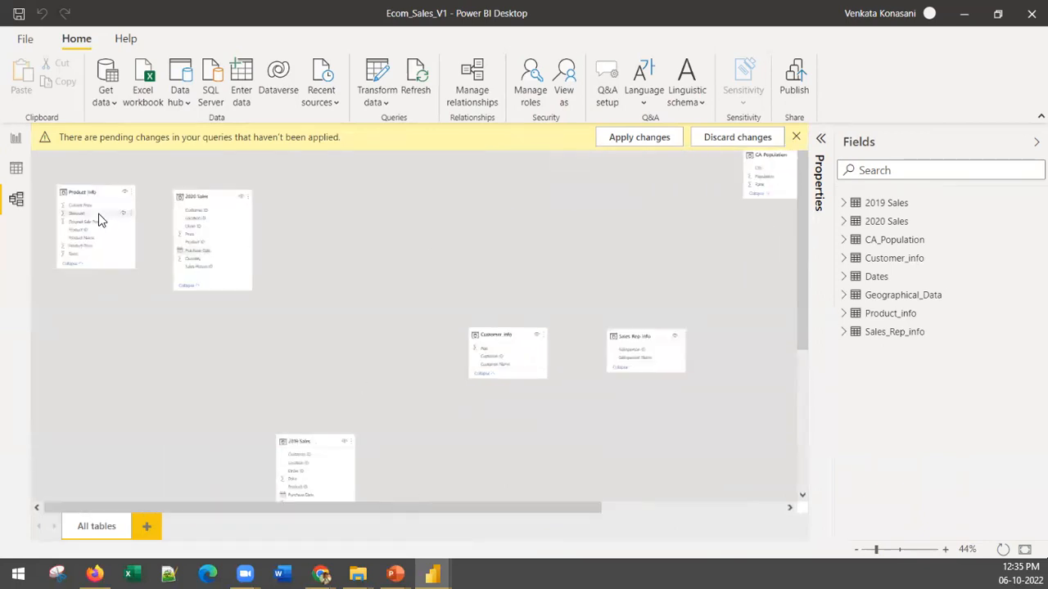
drag(492, 326, 447, 330)
drag(515, 340, 338, 201)
drag(614, 335, 411, 239)
drag(285, 440, 91, 352)
- Delete the relationship between 2019 Sales and Geographical_Data
scroll(346, 435, down, 5)
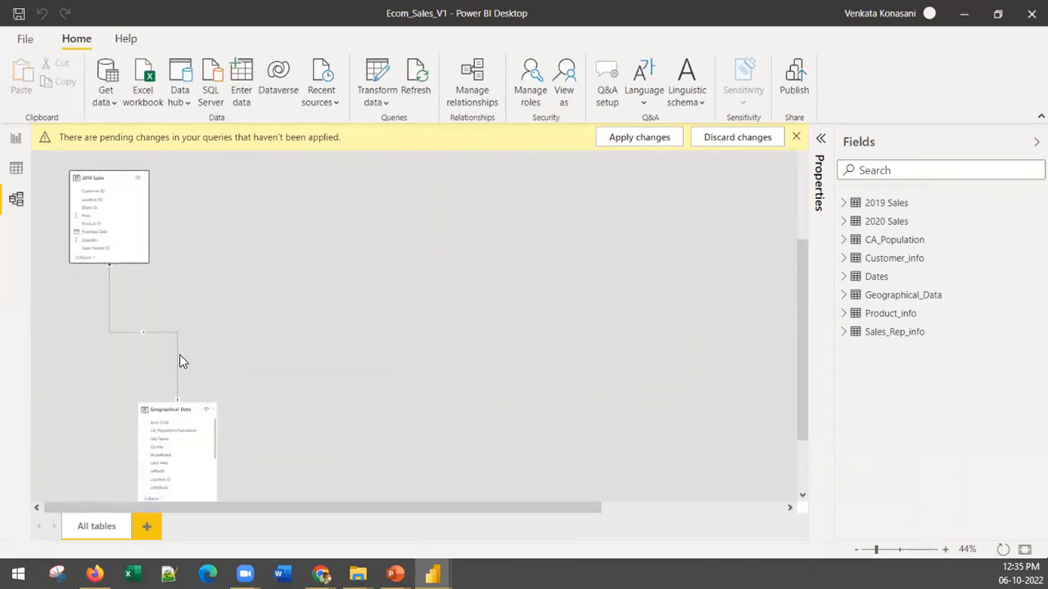
right_click(166, 339)
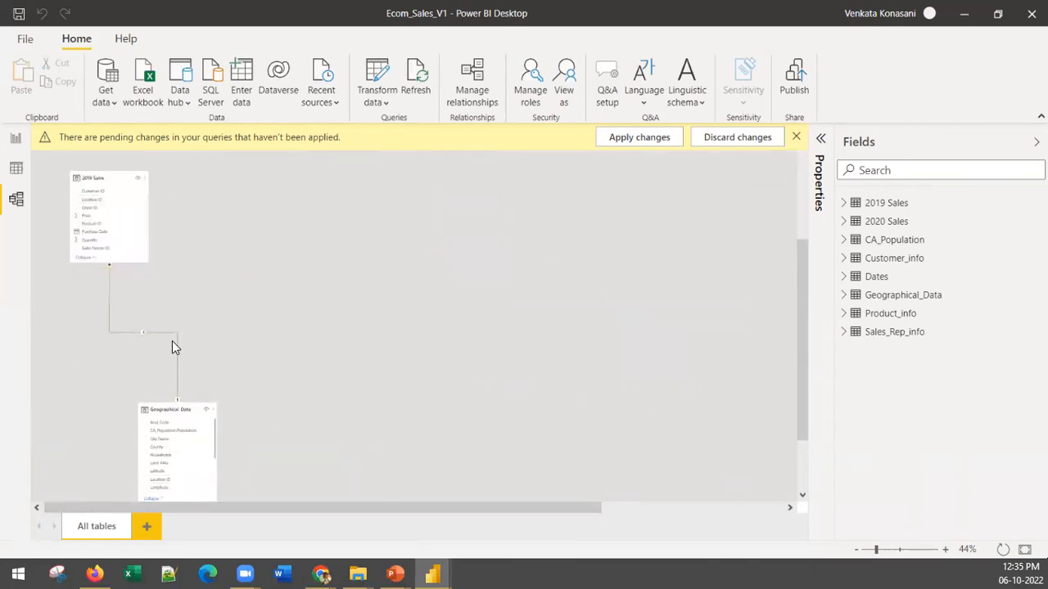
click(172, 342)
click(610, 318)
- Place Geographical_Data beside 2019 Sales, CA_Population below Sales_Rep_info, and Dates in the lower row of the diagram
drag(179, 416, 208, 365)
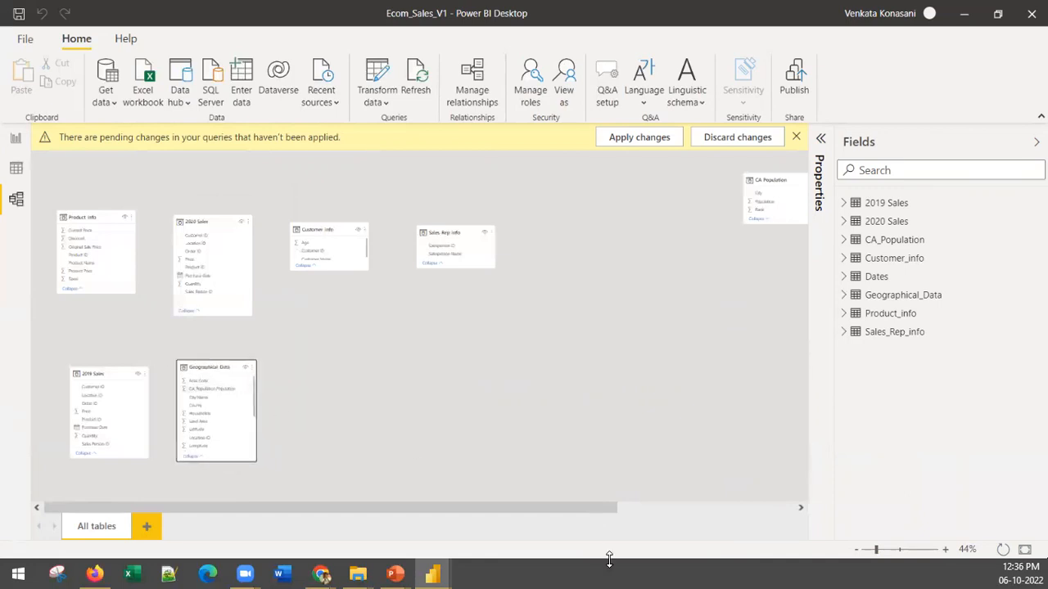
drag(562, 507, 735, 508)
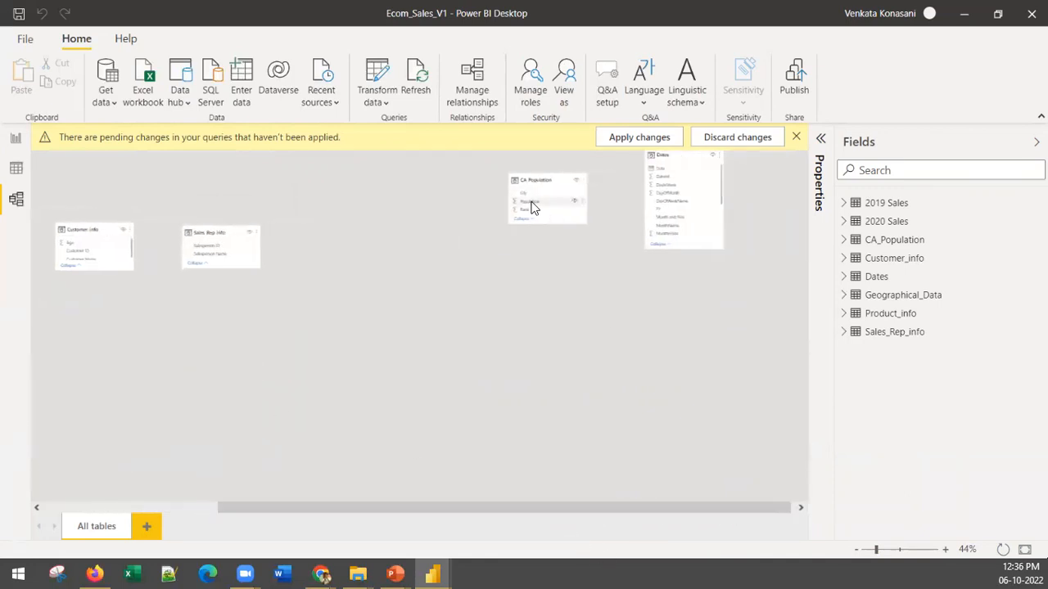
drag(529, 176, 216, 316)
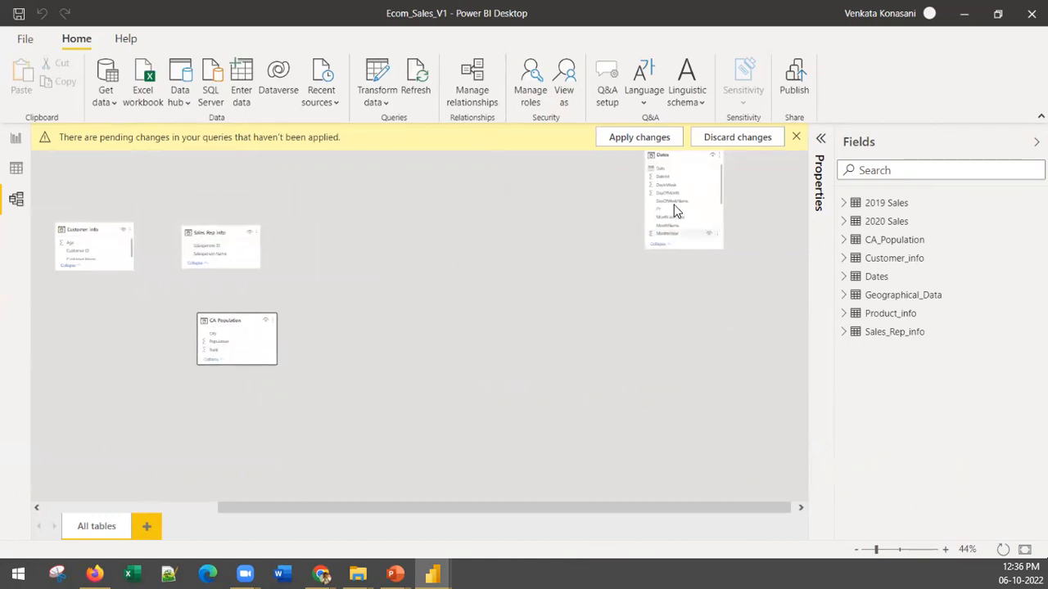
drag(671, 171, 356, 396)
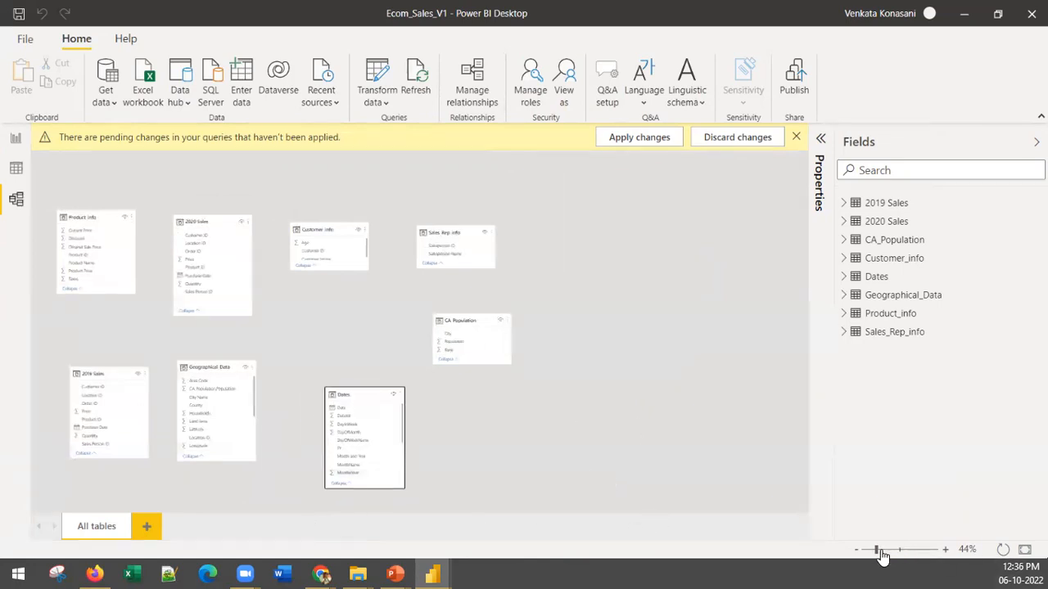
- Examine the fields of the unlinked tables, comparing 2020 Sales with Customer_info
drag(880, 555, 885, 555)
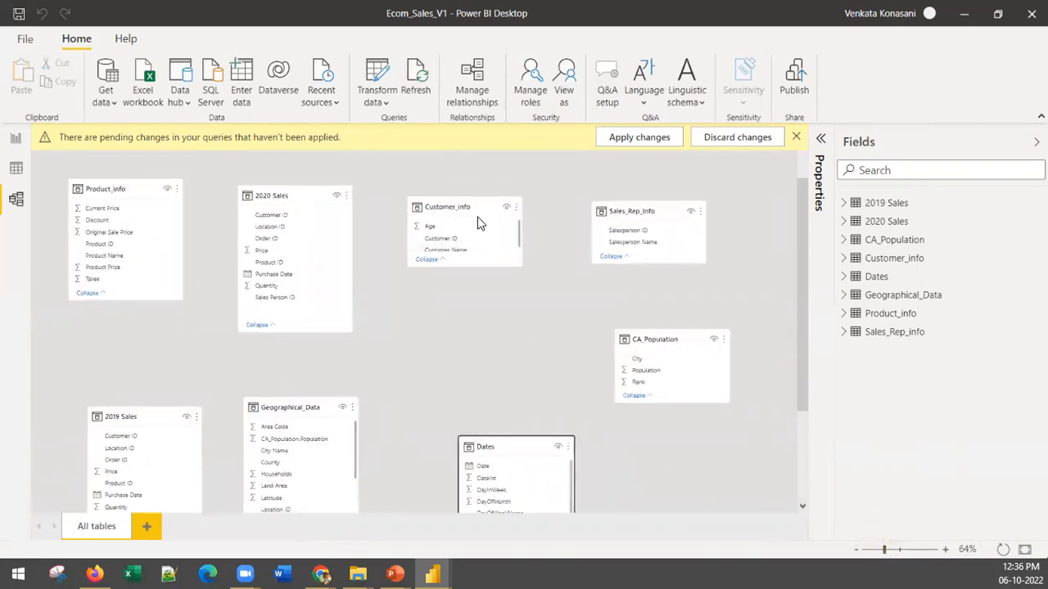
scroll(143, 347, down, 3)
scroll(142, 347, up, 2)
scroll(183, 407, up, 1)
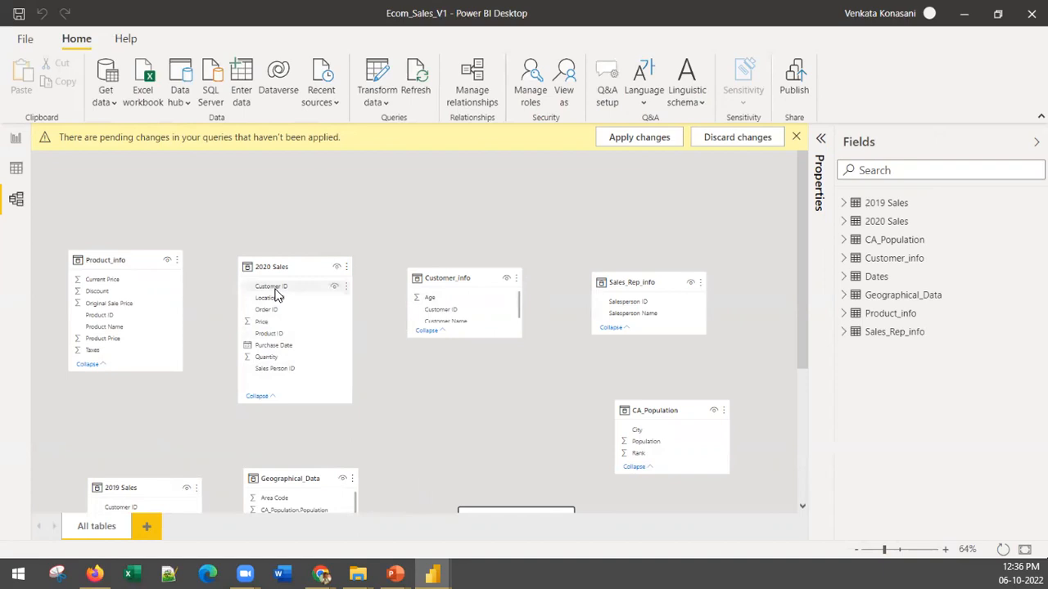
click(461, 277)
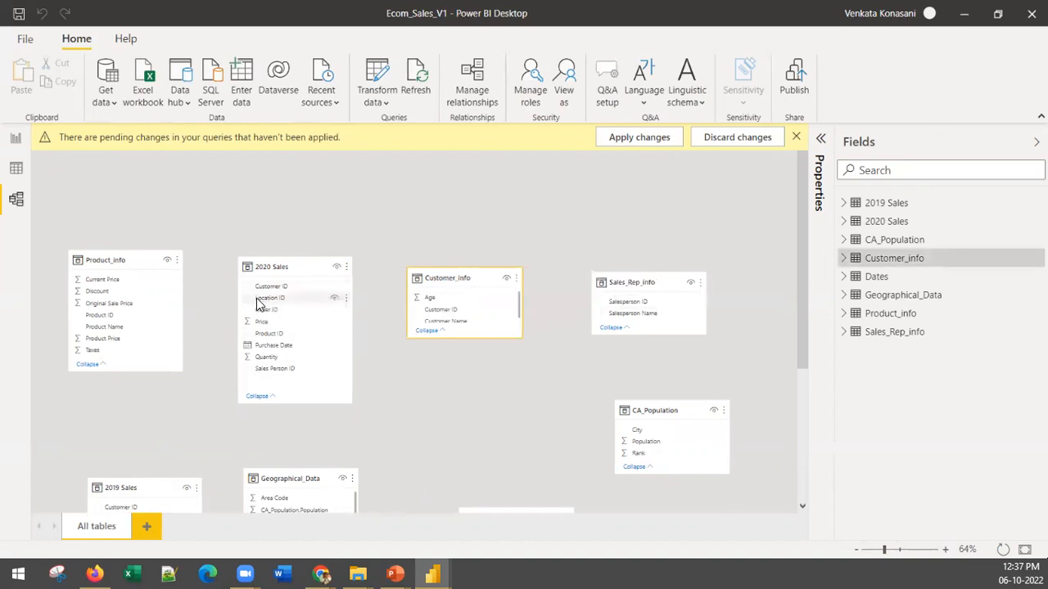
- Compare the fields of 2020 Sales with those of Geographical_Data
scroll(351, 414, down, 3)
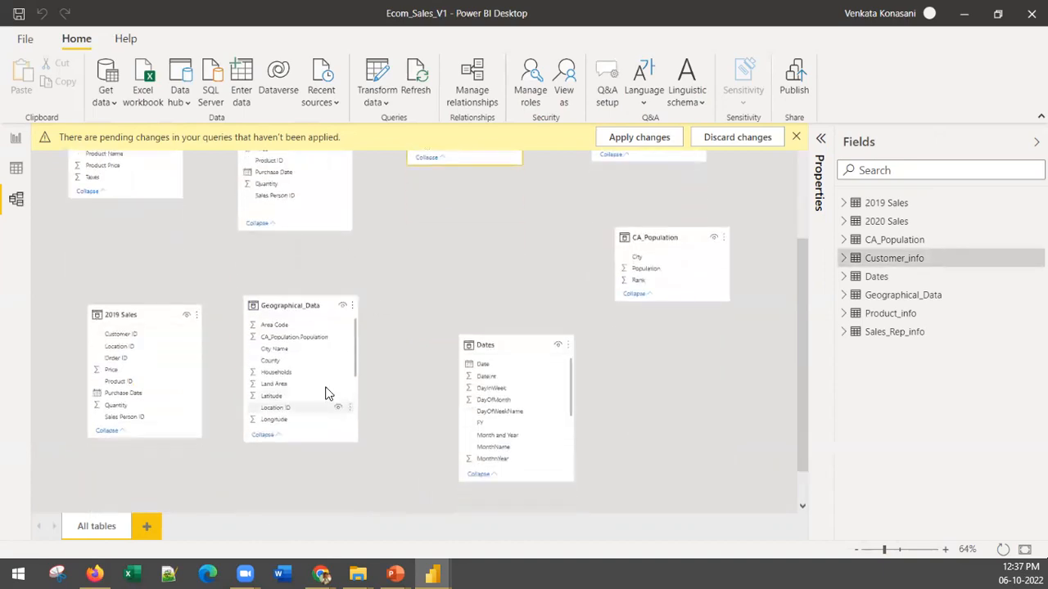
click(289, 304)
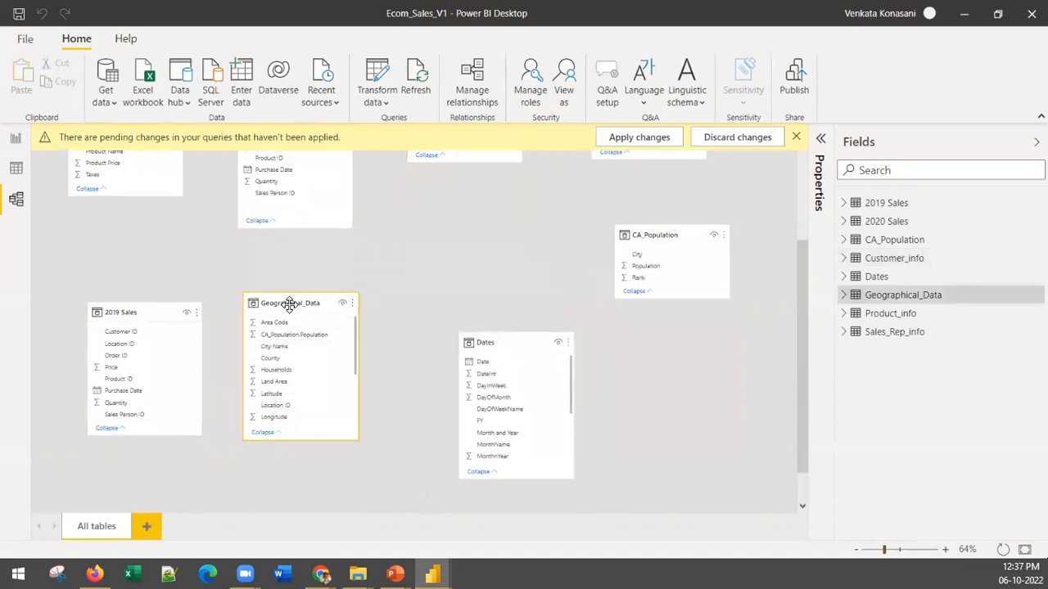
click(890, 551)
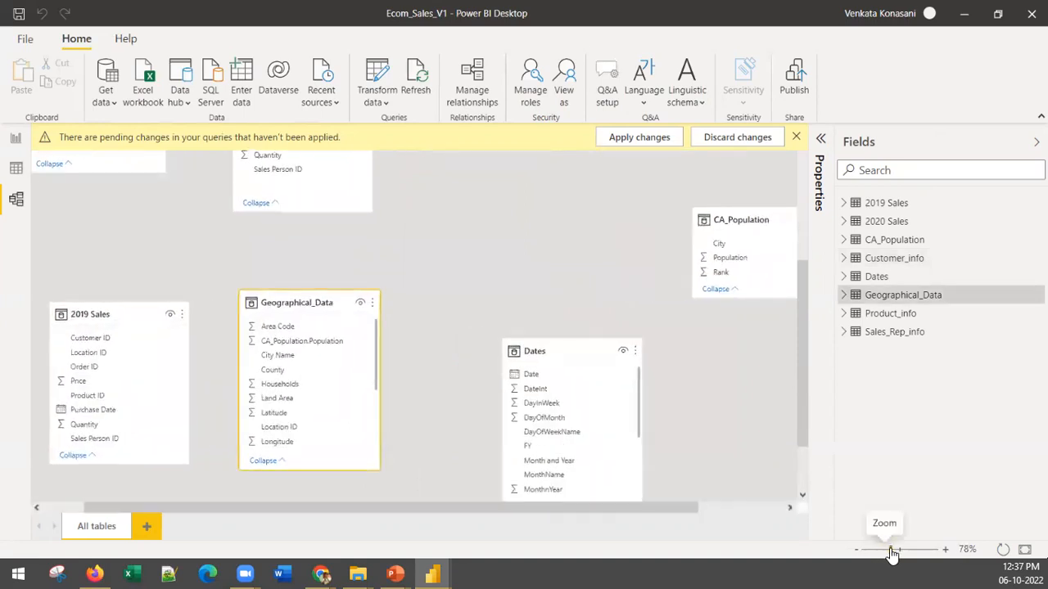
scroll(430, 312, up, 3)
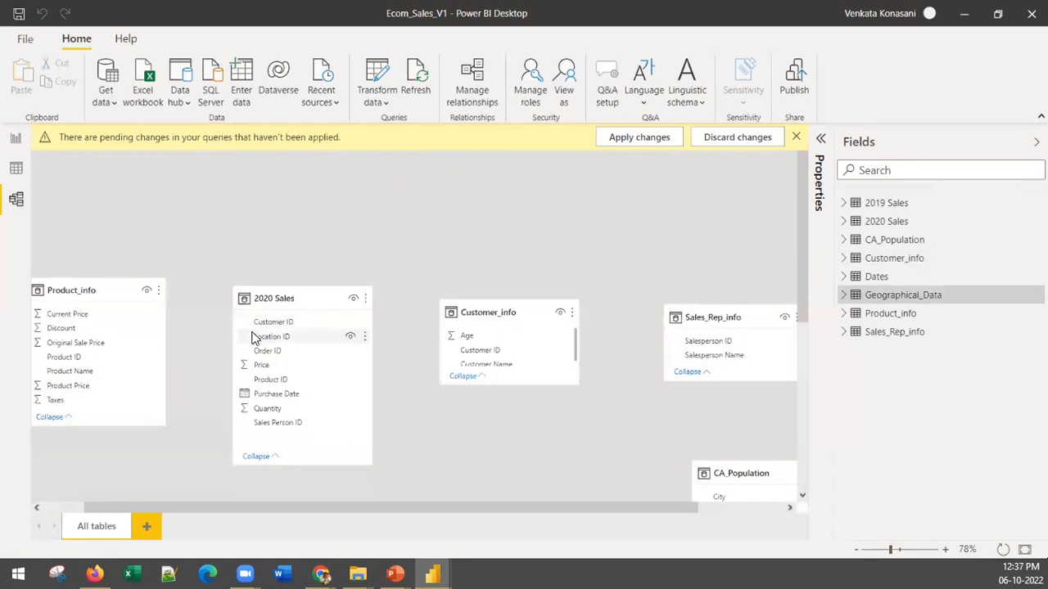
scroll(299, 407, down, 5)
scroll(286, 237, up, 5)
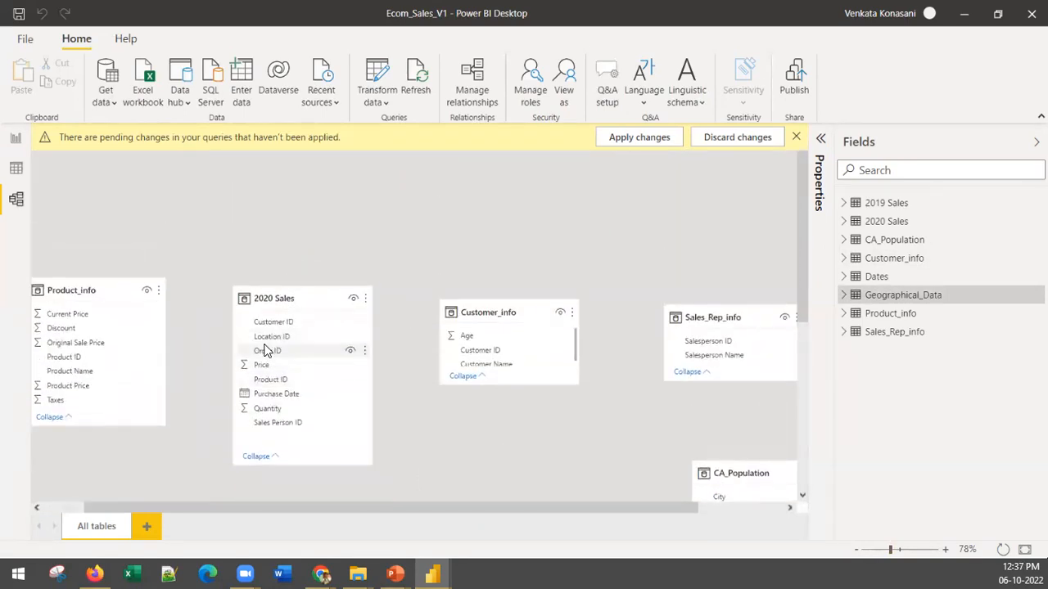
scroll(271, 369, down, 2)
scroll(271, 368, up, 2)
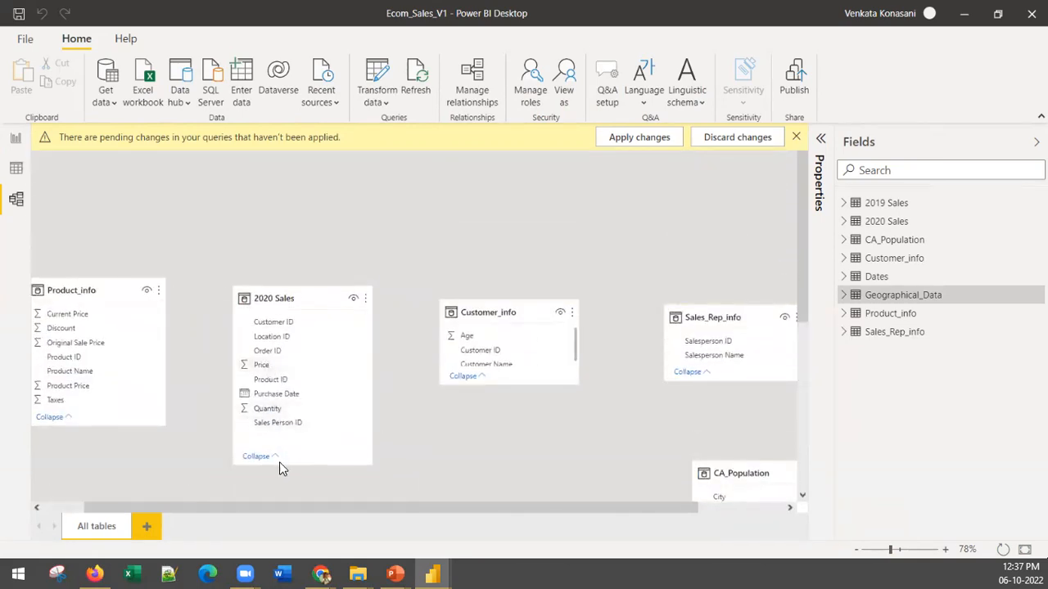
- Lengthen the 2020 Sales table, lower Product_info, and place 2020 Sales higher up in the middle of the diagram
drag(274, 465, 272, 494)
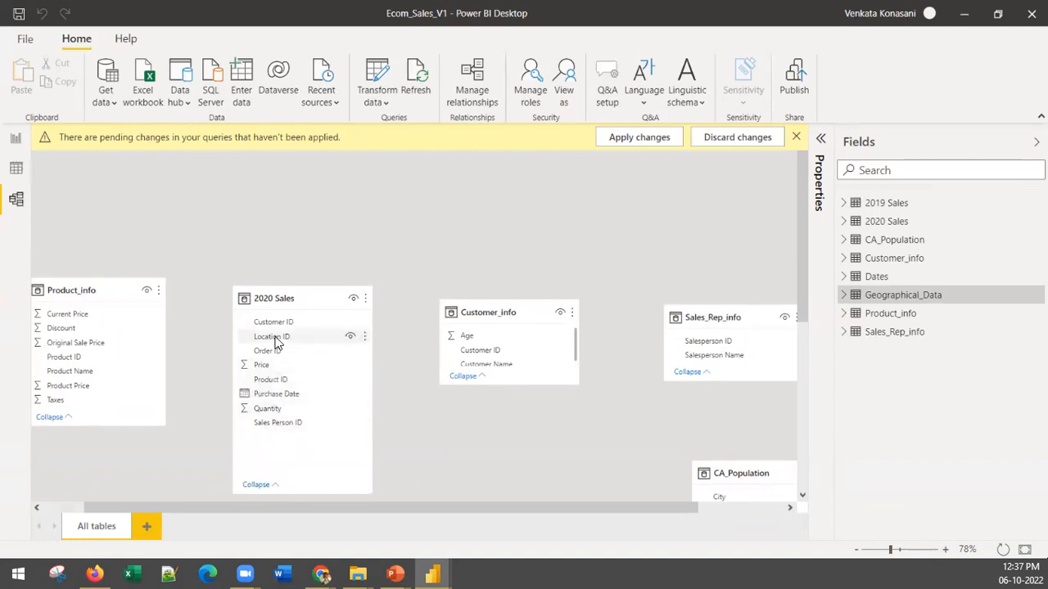
drag(90, 300, 97, 353)
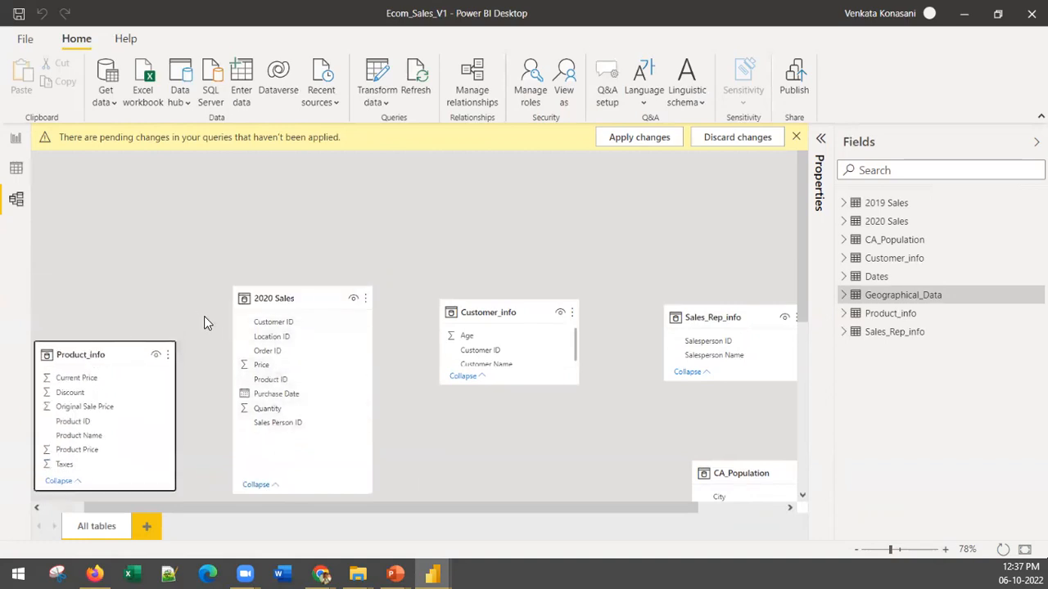
drag(264, 295, 421, 176)
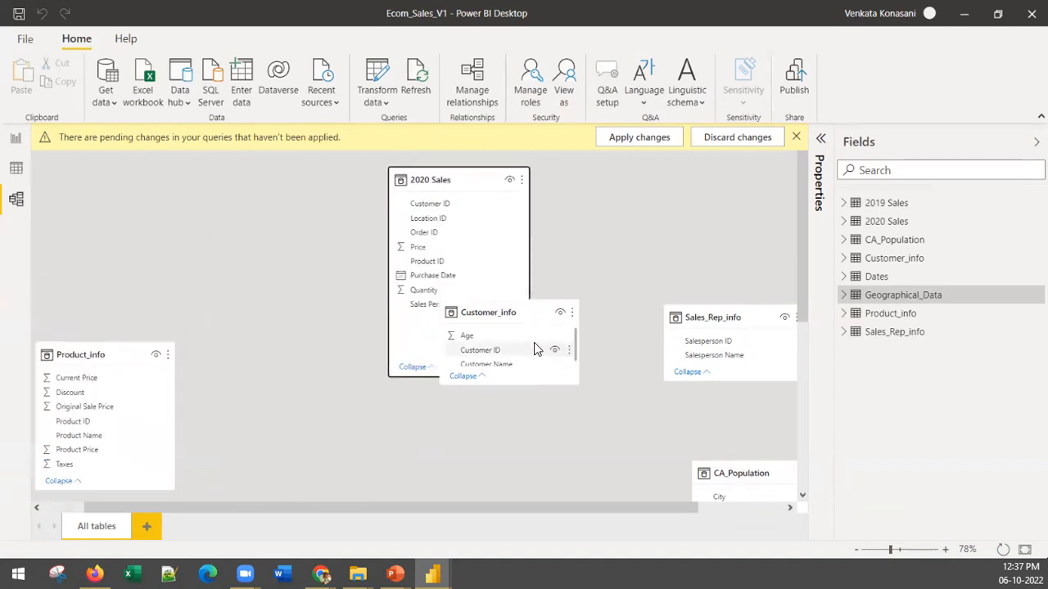
- Place Customer_info beside Product_info below 2020 Sales and lengthen it to show all its fields
drag(505, 301, 276, 405)
scroll(276, 432, down, 1)
drag(260, 466, 260, 501)
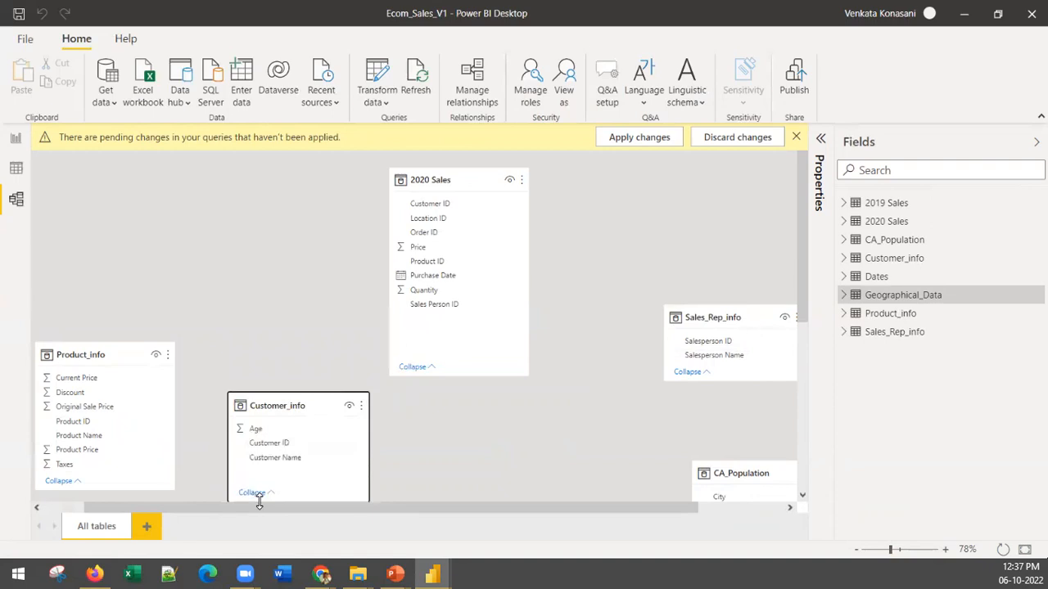
- Align Product_info and Customer_info side by side in a row below 2020 Sales, centring 2020 Sales above them
drag(433, 178, 424, 160)
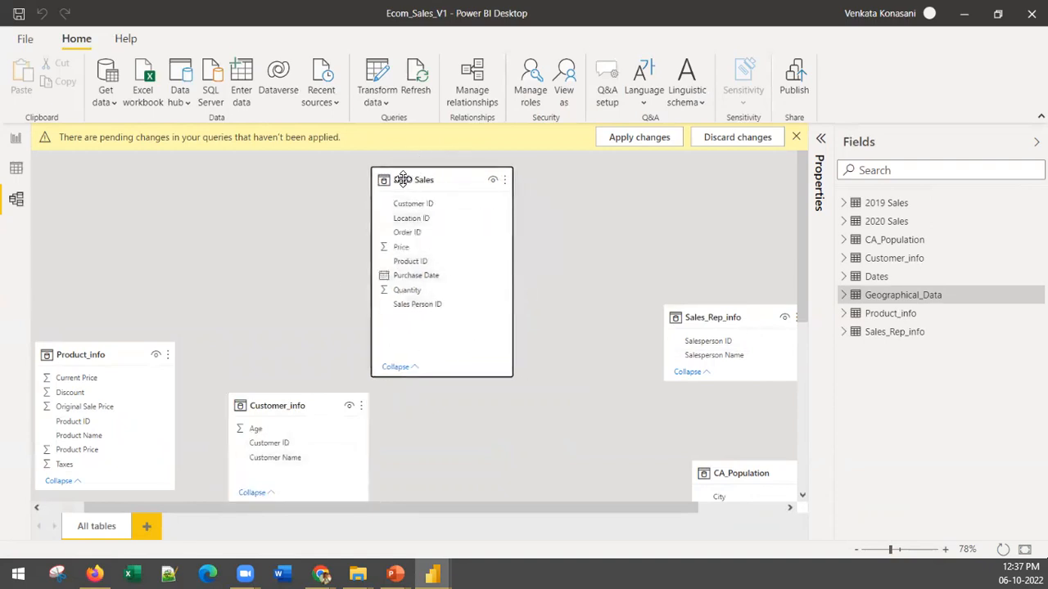
drag(91, 353, 92, 398)
drag(271, 401, 235, 398)
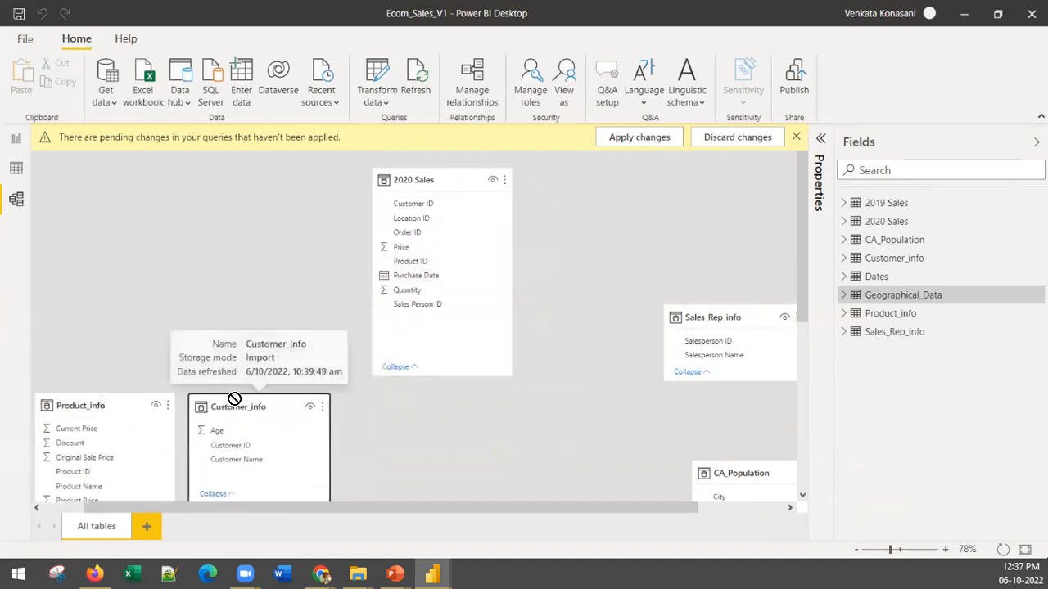
drag(98, 405, 96, 409)
drag(447, 171, 445, 159)
click(90, 402)
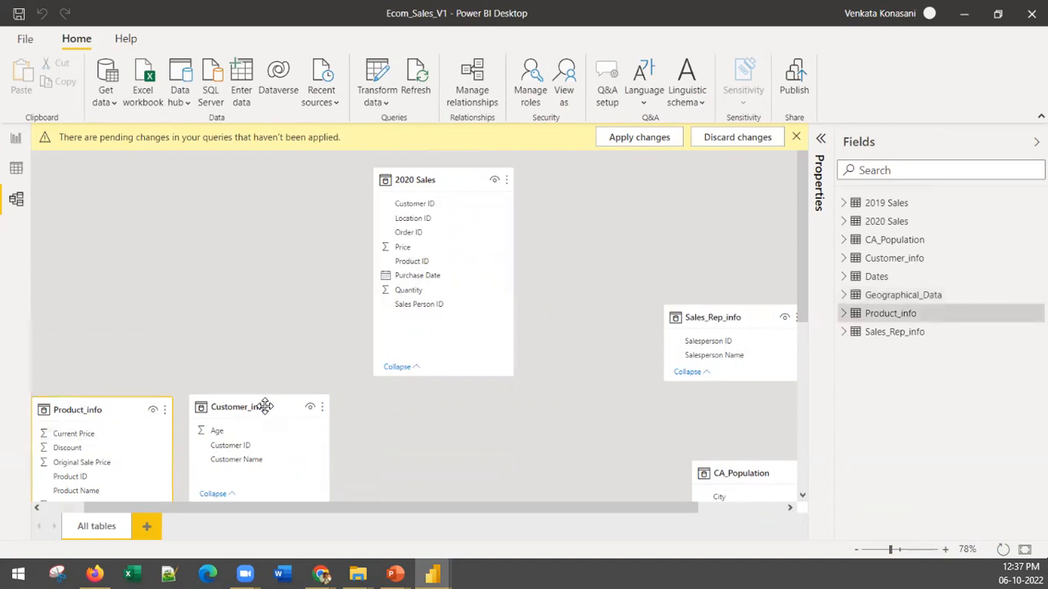
drag(254, 406, 242, 407)
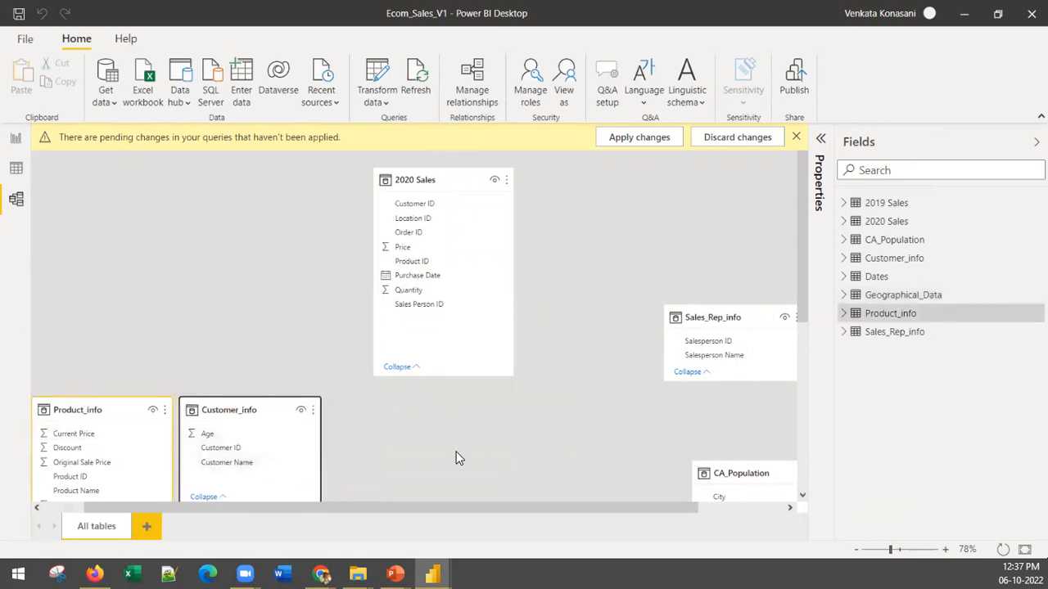
- Add Geographical_Data and Sales_Rep_info to the row beside Customer_info, below 2020 Sales
scroll(456, 458, down, 3)
scroll(341, 362, up, 1)
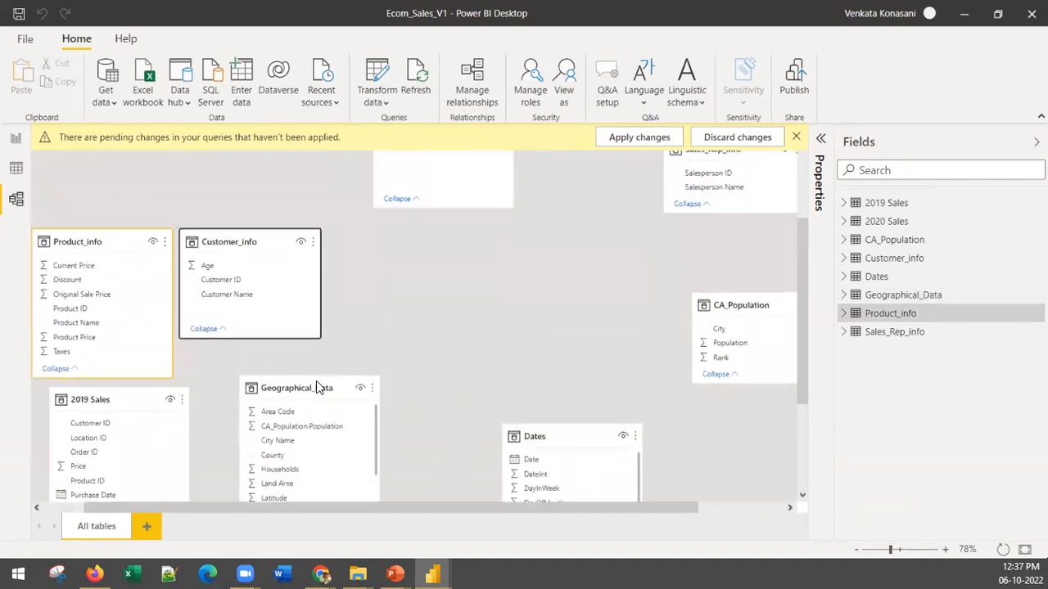
drag(312, 391, 411, 247)
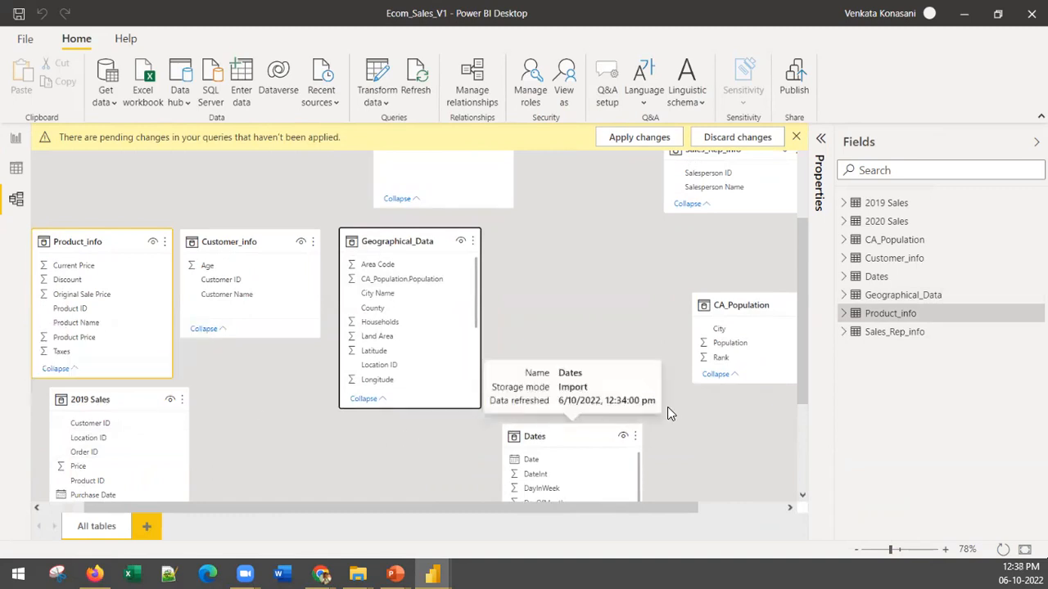
scroll(669, 404, up, 3)
drag(698, 320, 542, 408)
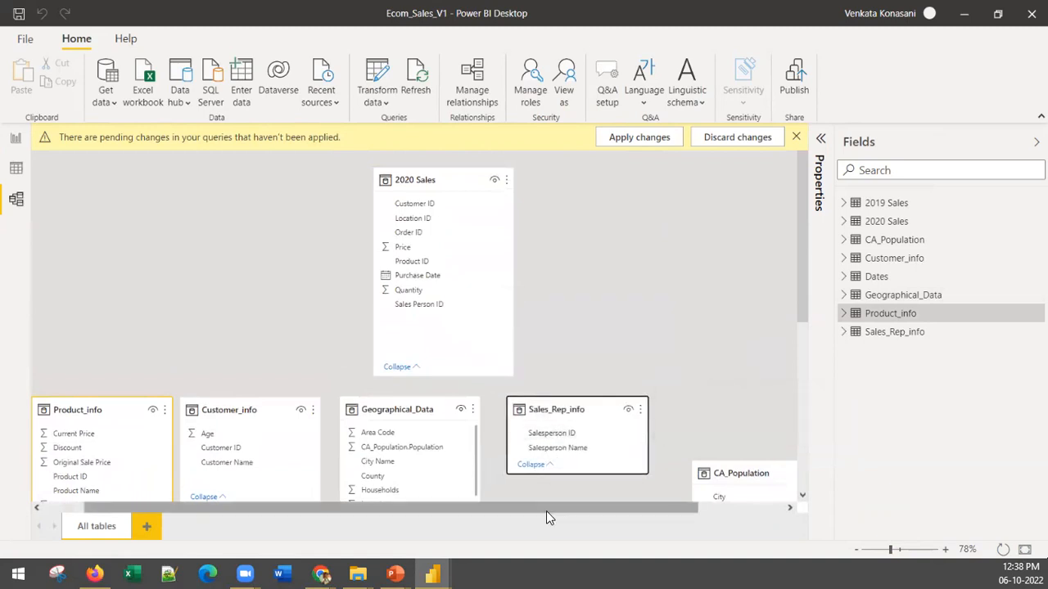
- Move CA_Population down out of the way and place Dates in the row beside Sales_Rep_info
drag(546, 510, 774, 543)
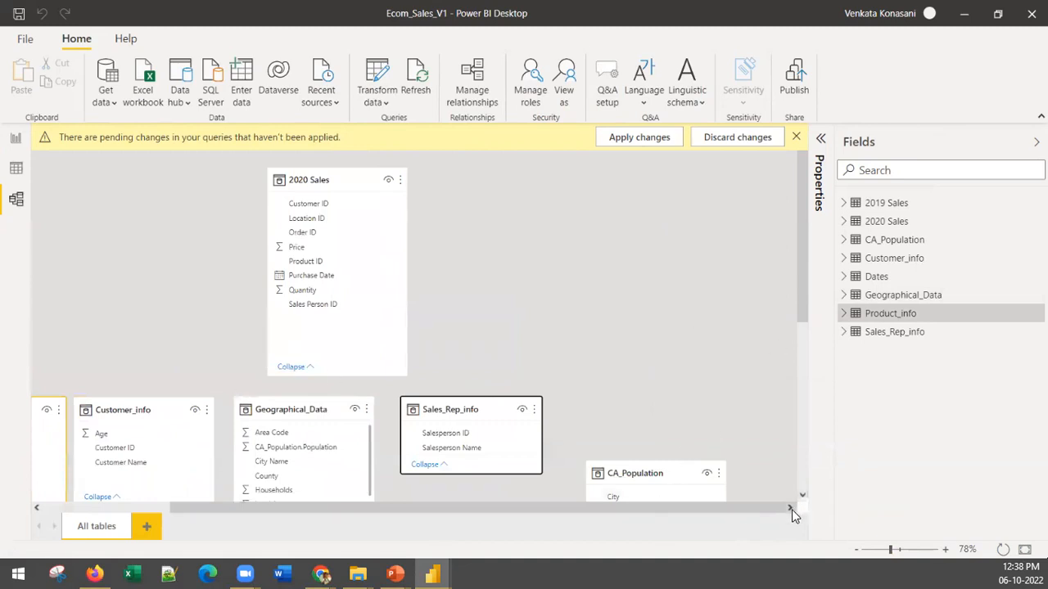
drag(614, 472, 585, 525)
scroll(613, 466, down, 5)
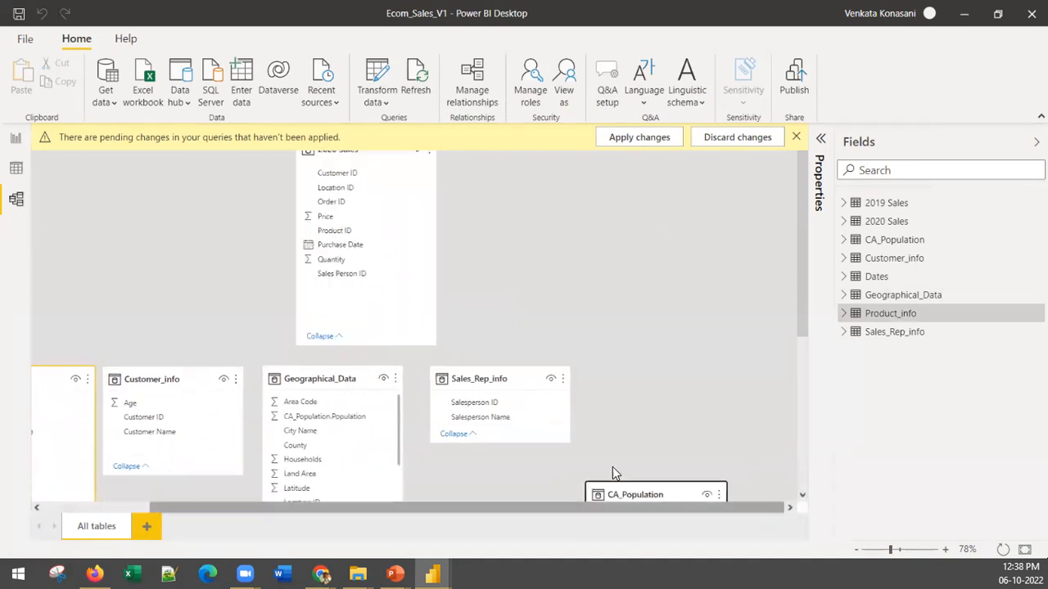
drag(618, 181, 624, 292)
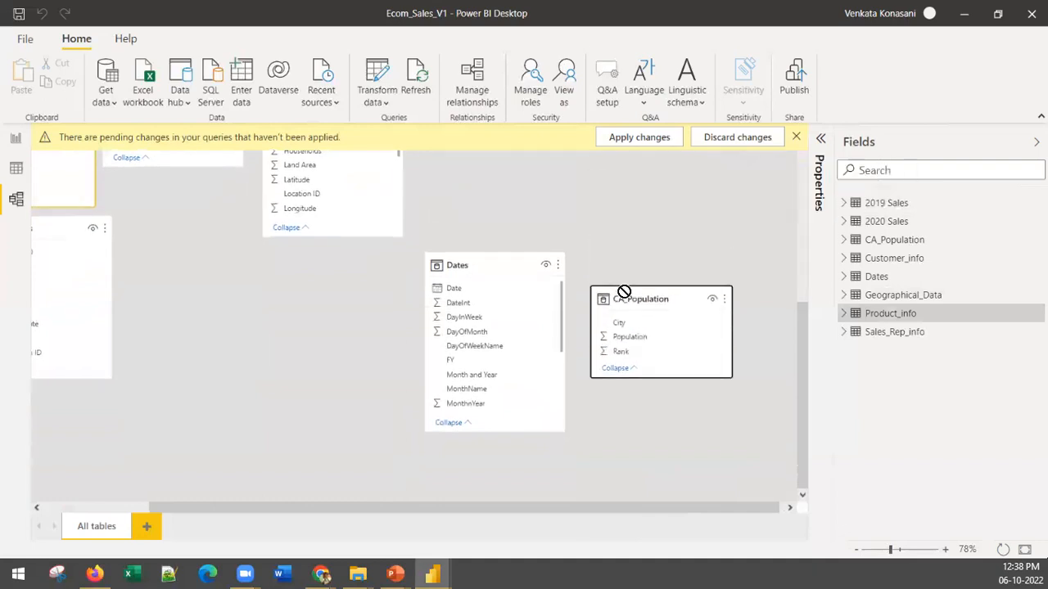
drag(454, 262, 612, 192)
scroll(616, 237, up, 4)
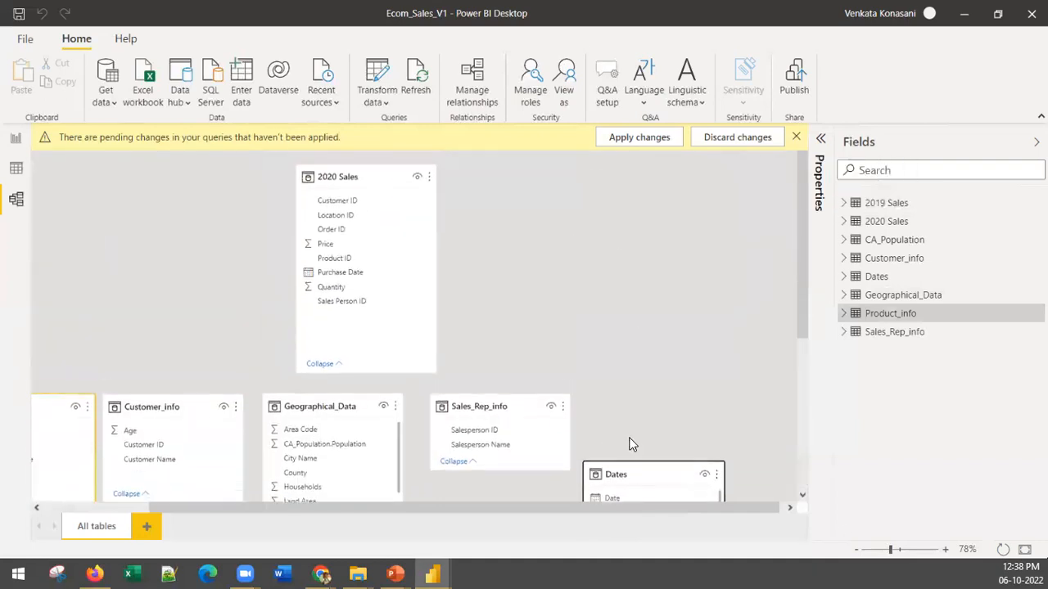
drag(619, 475, 640, 404)
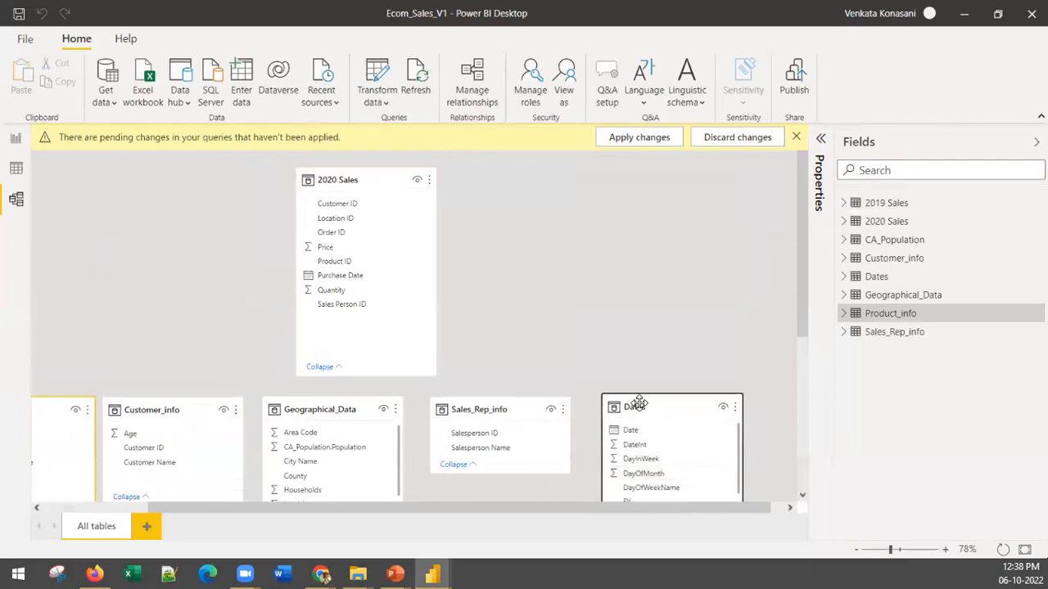
- Place CA_Population below Sales_Rep_info, underneath the row of tables
scroll(517, 345, down, 5)
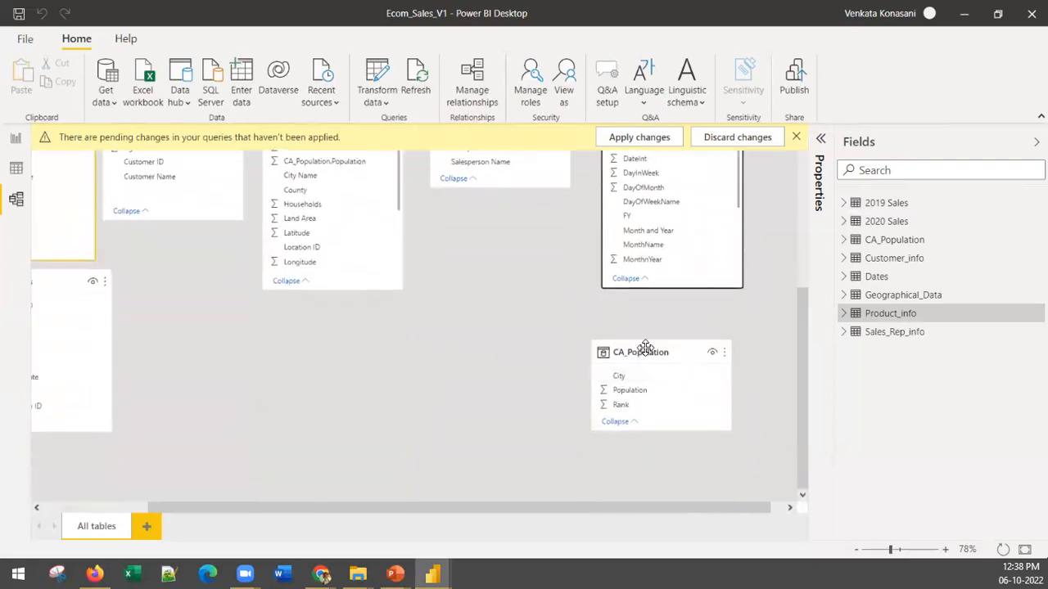
scroll(684, 385, up, 5)
scroll(679, 395, down, 3)
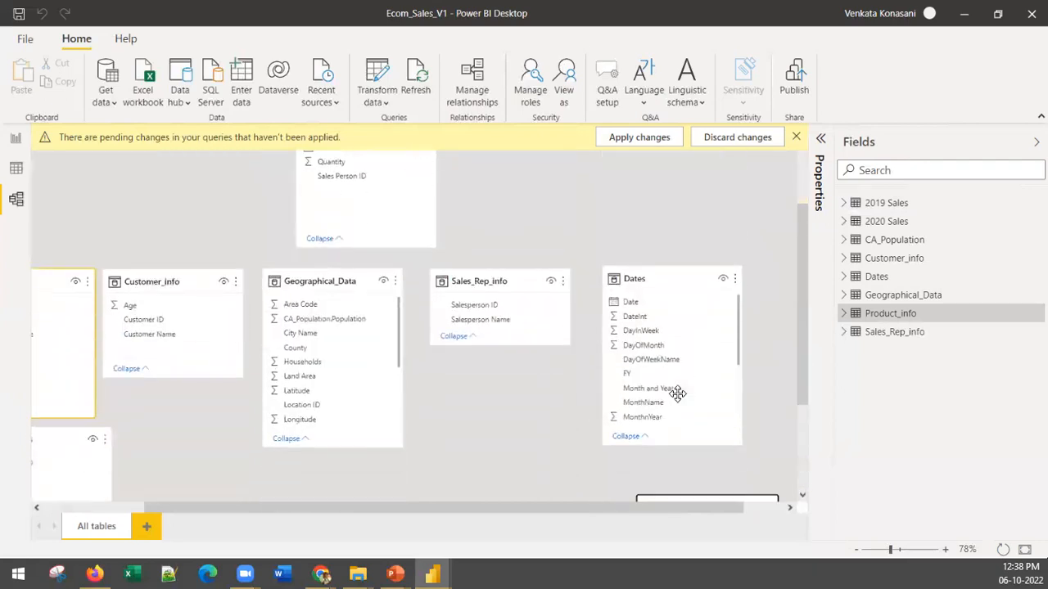
drag(665, 469, 476, 460)
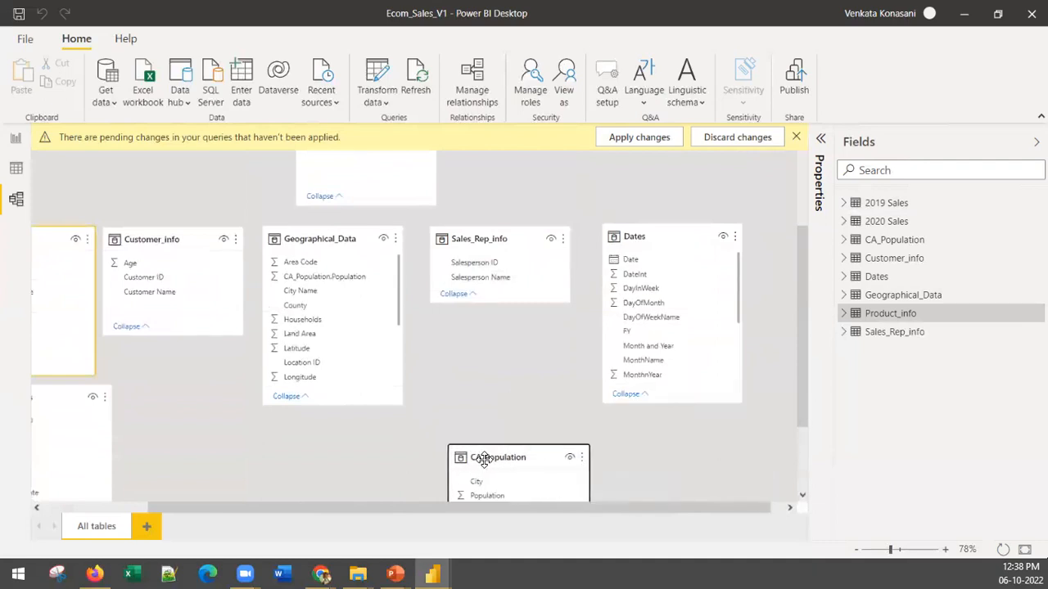
- Lengthen the Geographical_Data table so that its full field list shows
drag(295, 405, 286, 565)
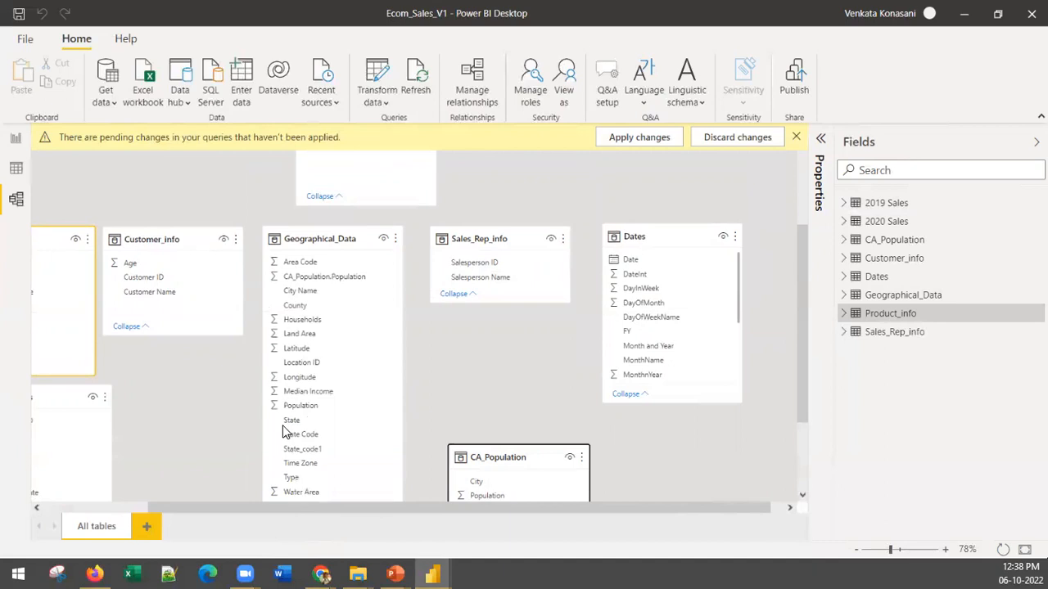
scroll(285, 432, down, 2)
scroll(319, 375, up, 4)
scroll(318, 375, down, 4)
scroll(318, 375, up, 5)
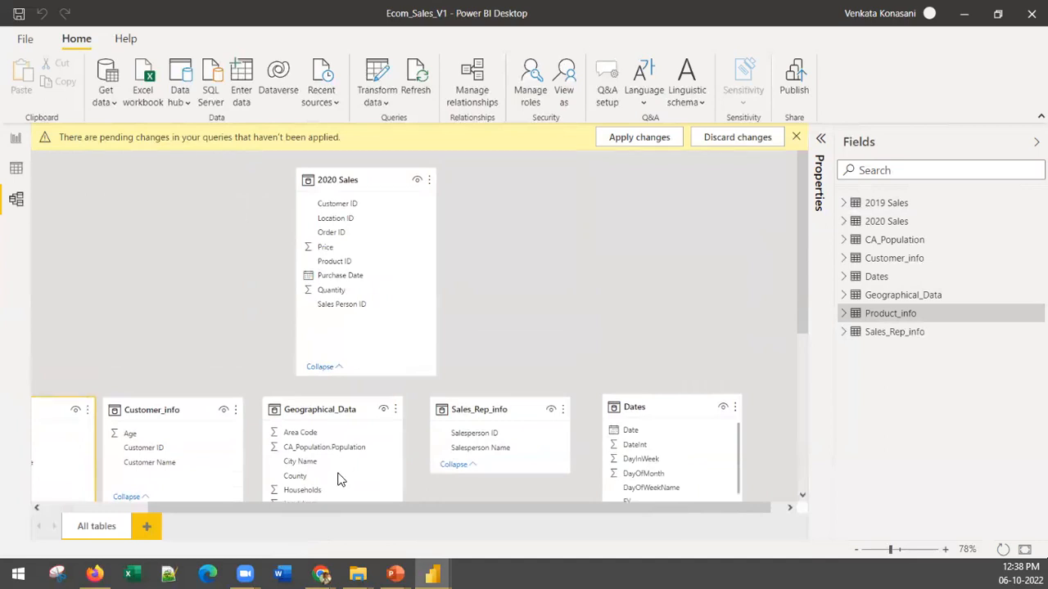
- Dismiss the pending query changes notice above the model diagram
drag(296, 512, 217, 519)
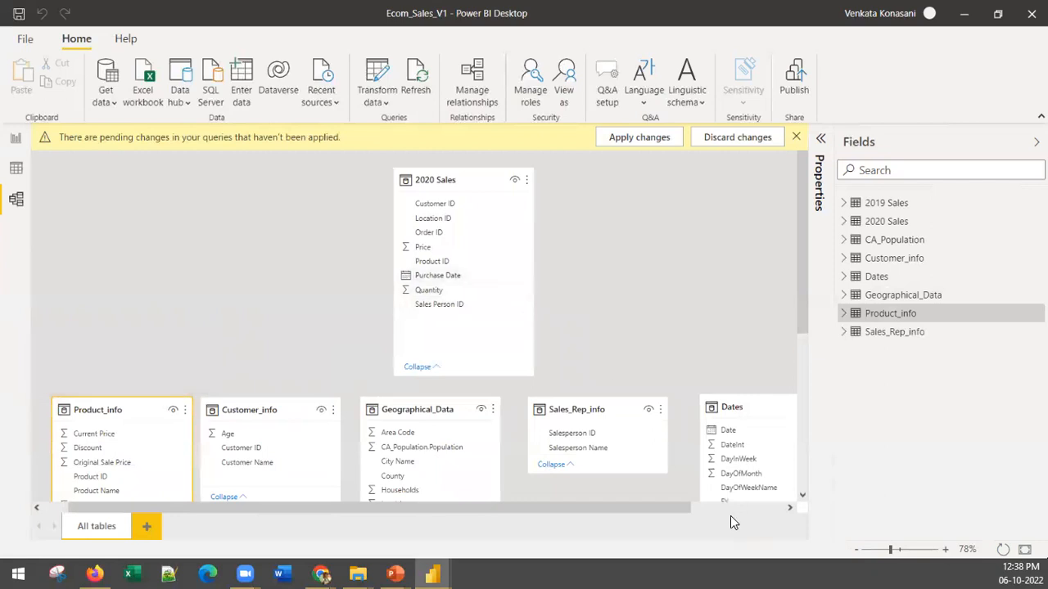
click(899, 551)
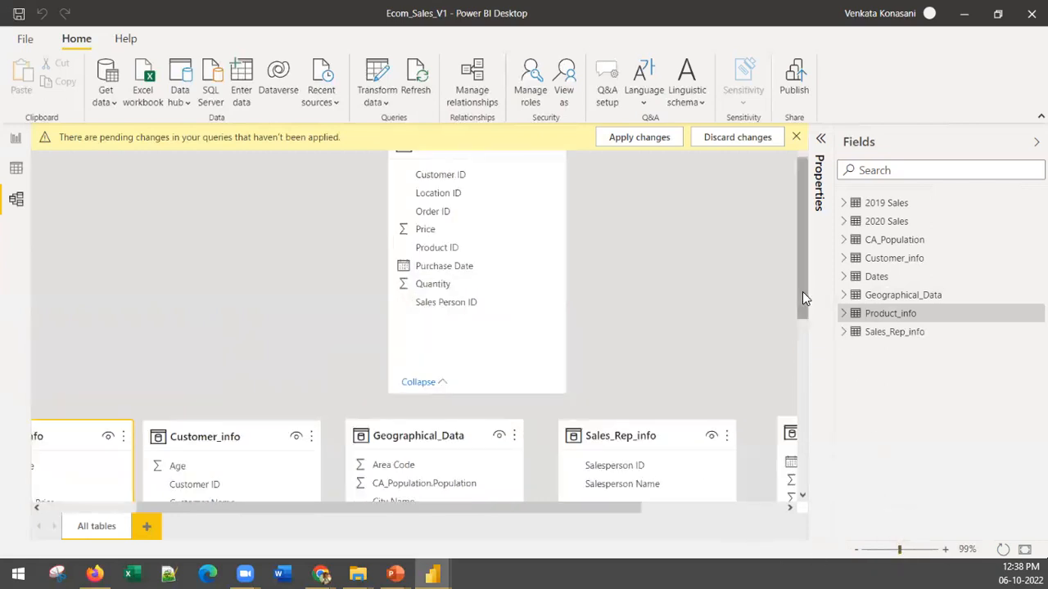
scroll(802, 291, up, 1)
click(796, 137)
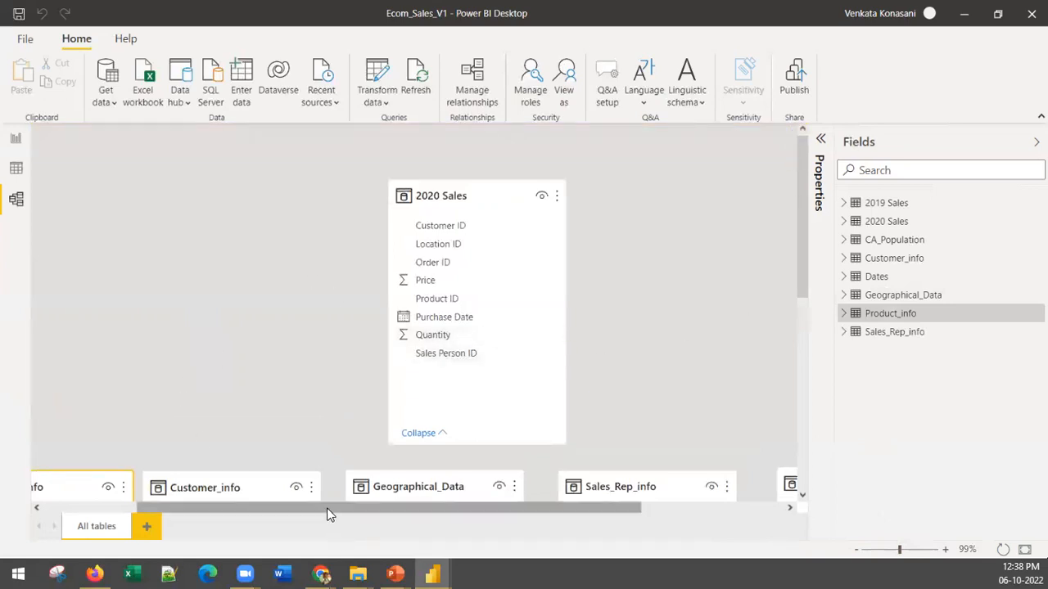
- Select the Product ID field in 2020 Sales and move Product_info up, closer to the level of 2020 Sales
drag(327, 508, 175, 496)
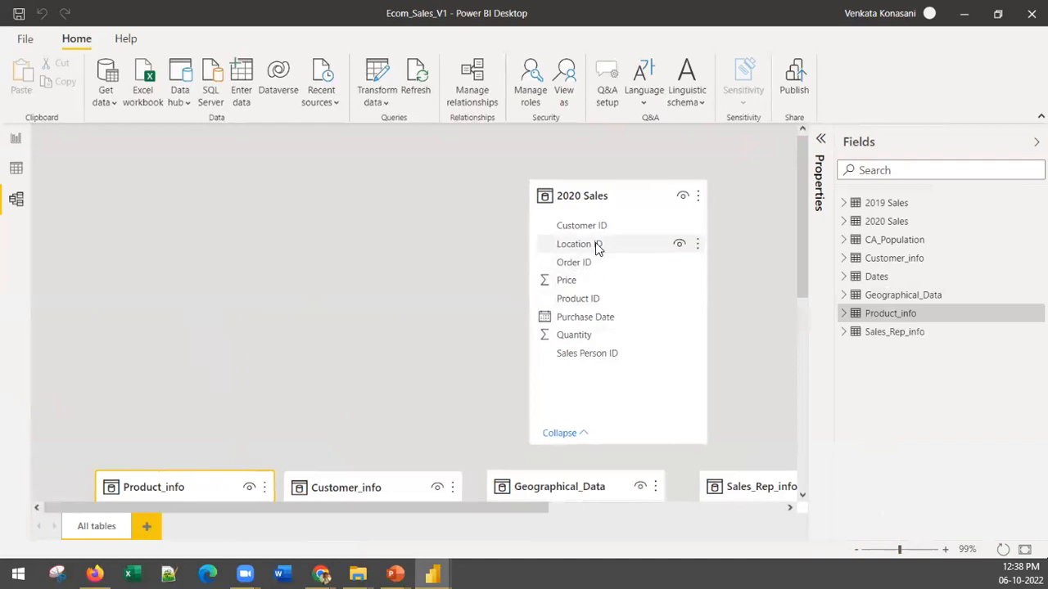
scroll(210, 419, down, 3)
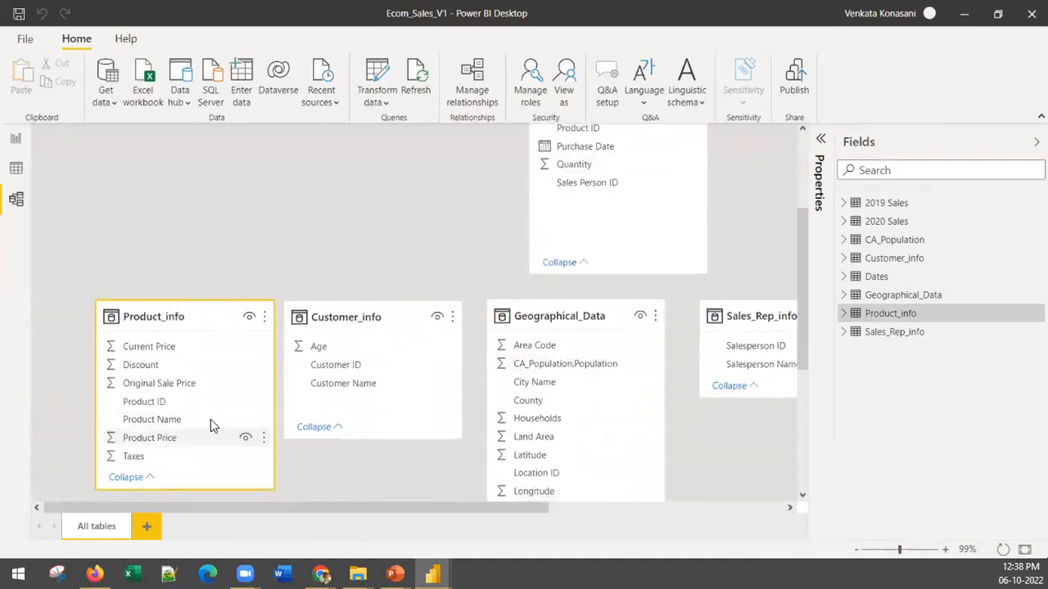
scroll(218, 418, up, 3)
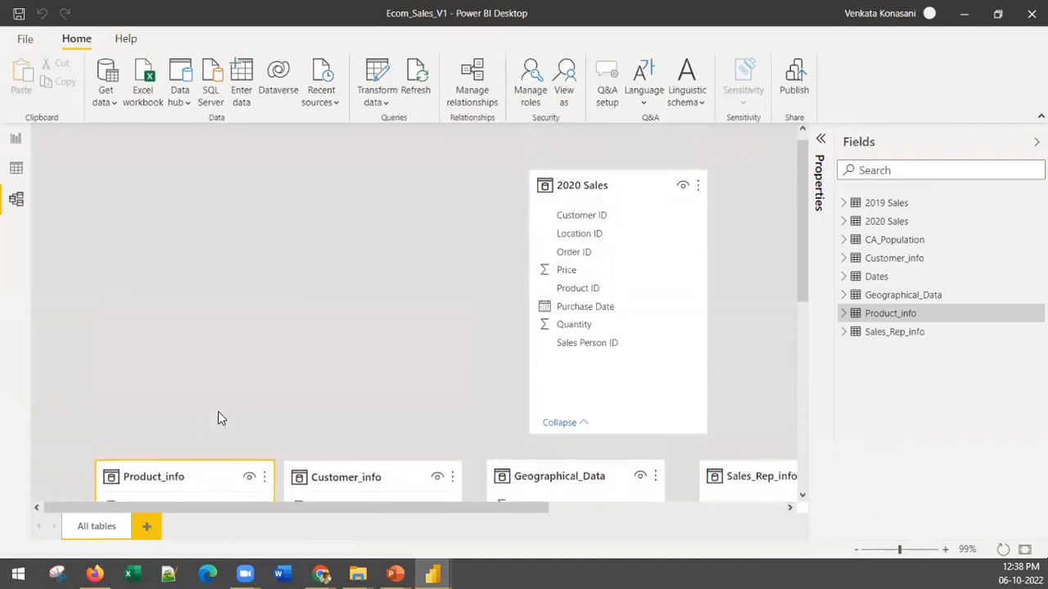
click(595, 301)
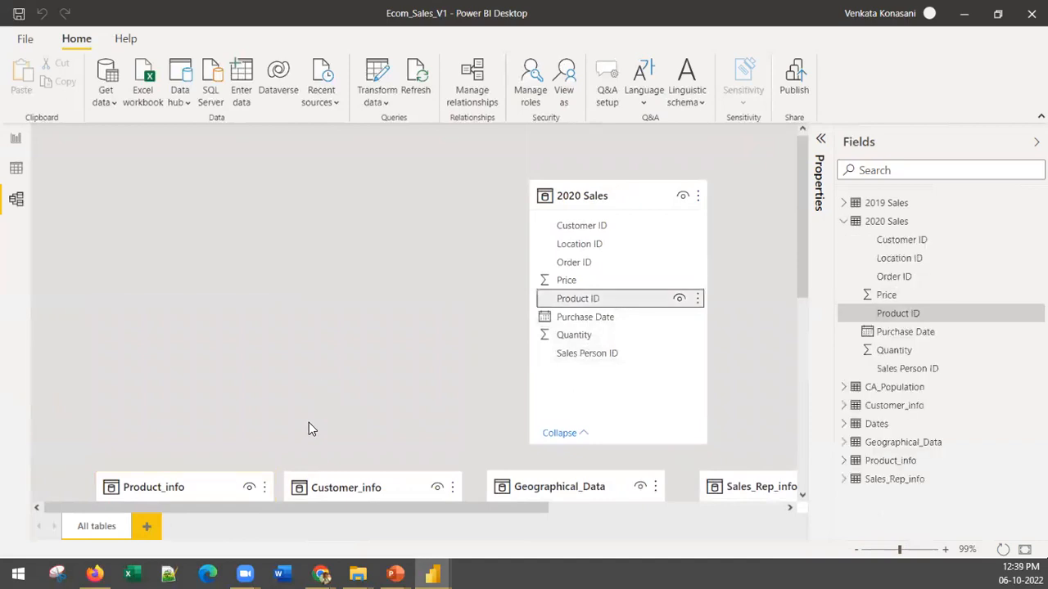
scroll(309, 425, down, 3)
drag(122, 300, 130, 200)
scroll(374, 303, up, 3)
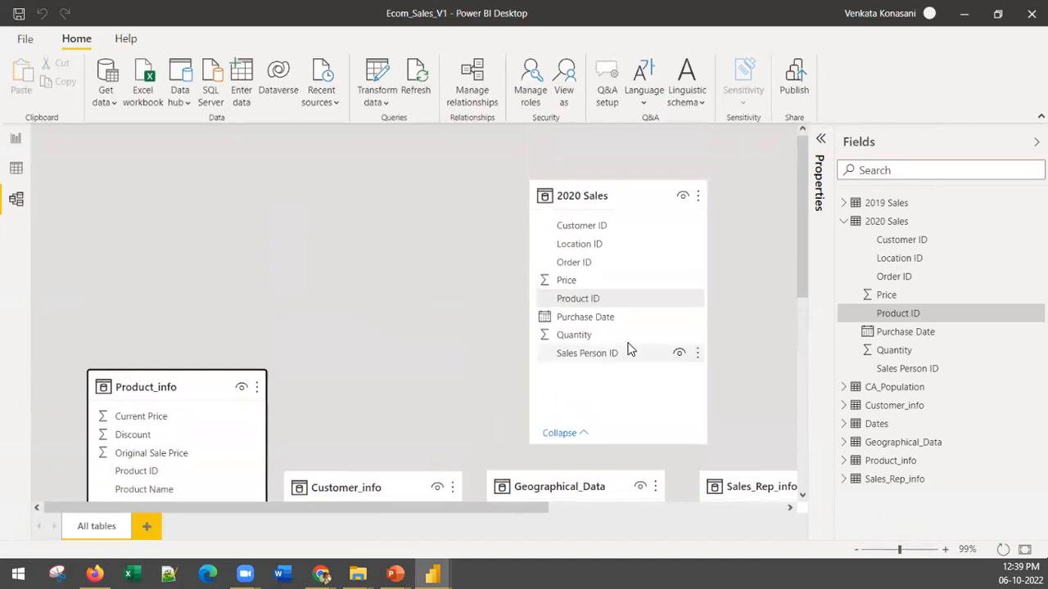
- Create a relationship between Product ID in 2020 Sales and Product ID in Product_info, and select the 2020 Sales table
click(587, 302)
drag(586, 302, 181, 477)
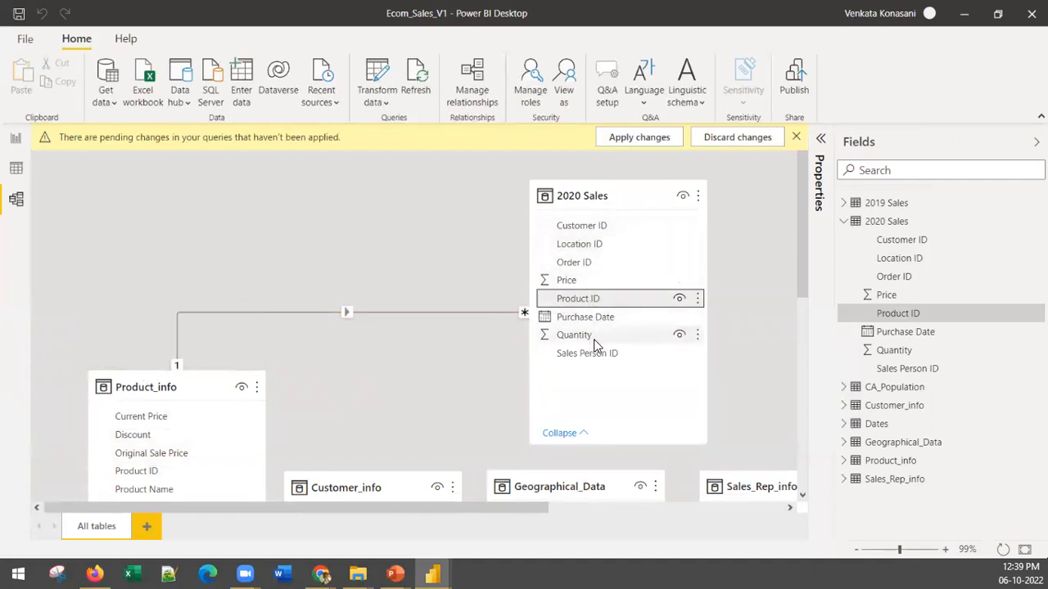
scroll(592, 351, down, 3)
scroll(591, 351, up, 3)
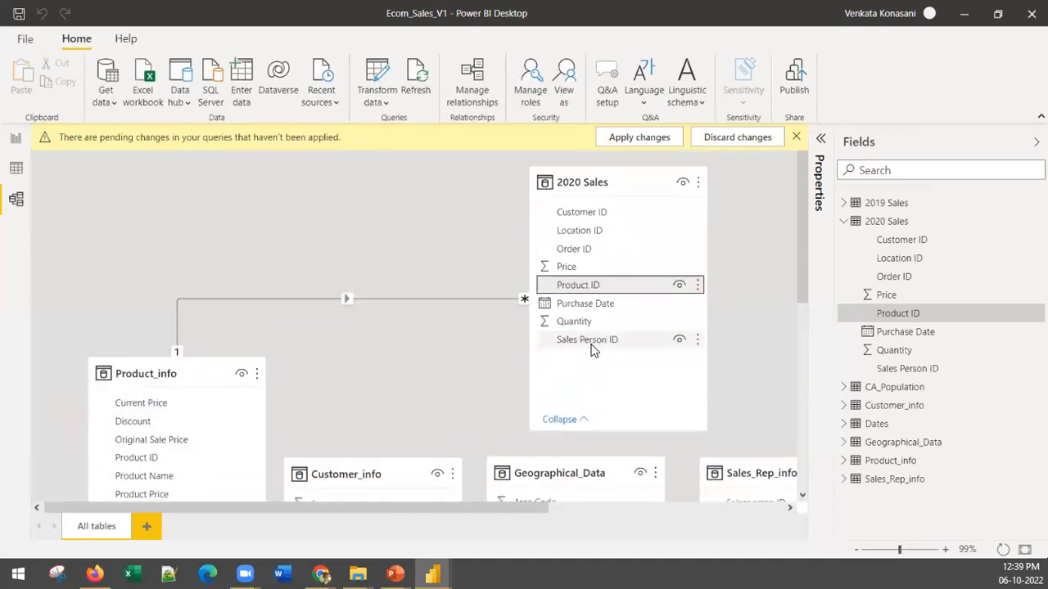
click(630, 190)
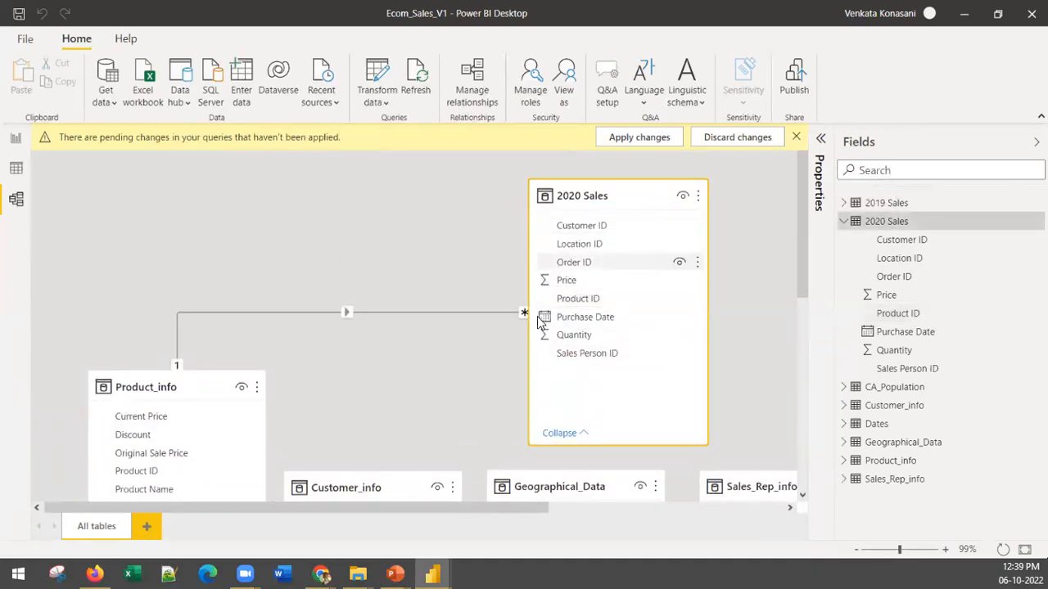
- Look through the model diagram and the table list for a combined Sales table, collapsing the 2020 Sales fields
scroll(417, 394, down, 8)
drag(493, 504, 675, 530)
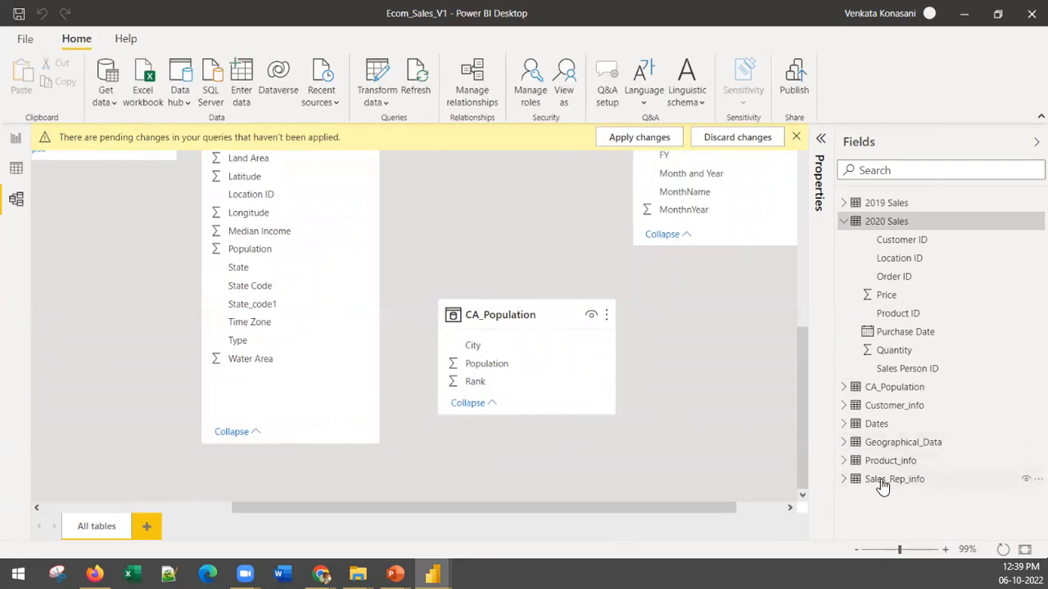
scroll(504, 320, up, 8)
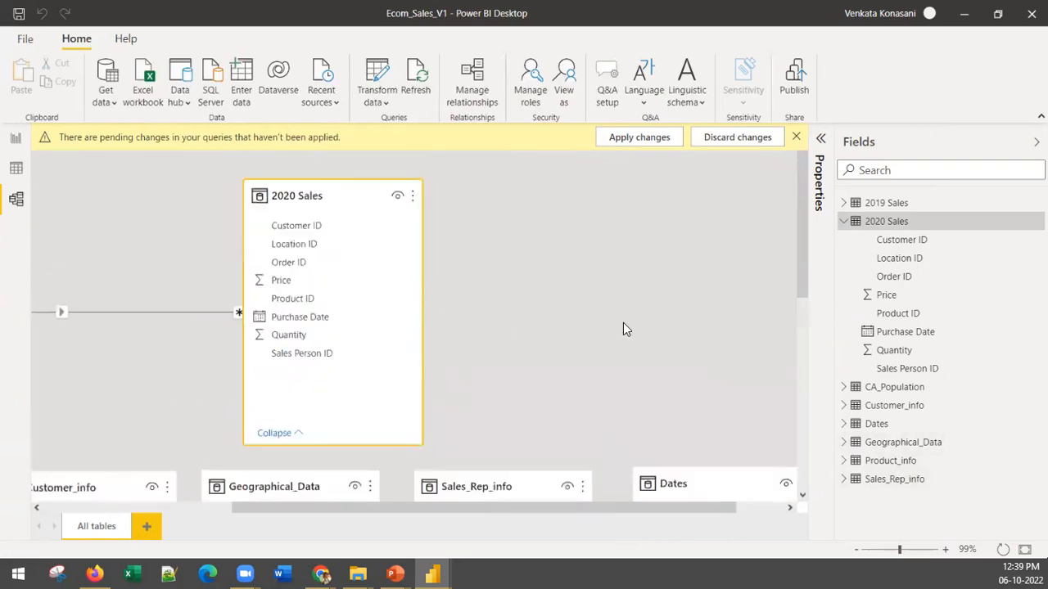
click(844, 221)
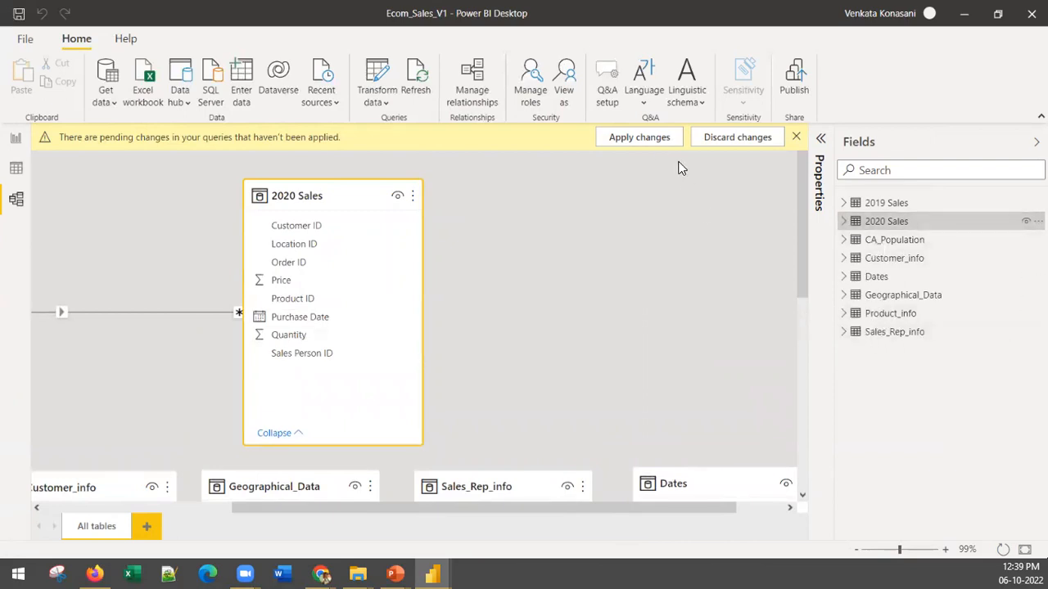
- Refresh the Sales query preview in Power Query Editor and apply the pending query changes to the model
click(639, 138)
click(15, 139)
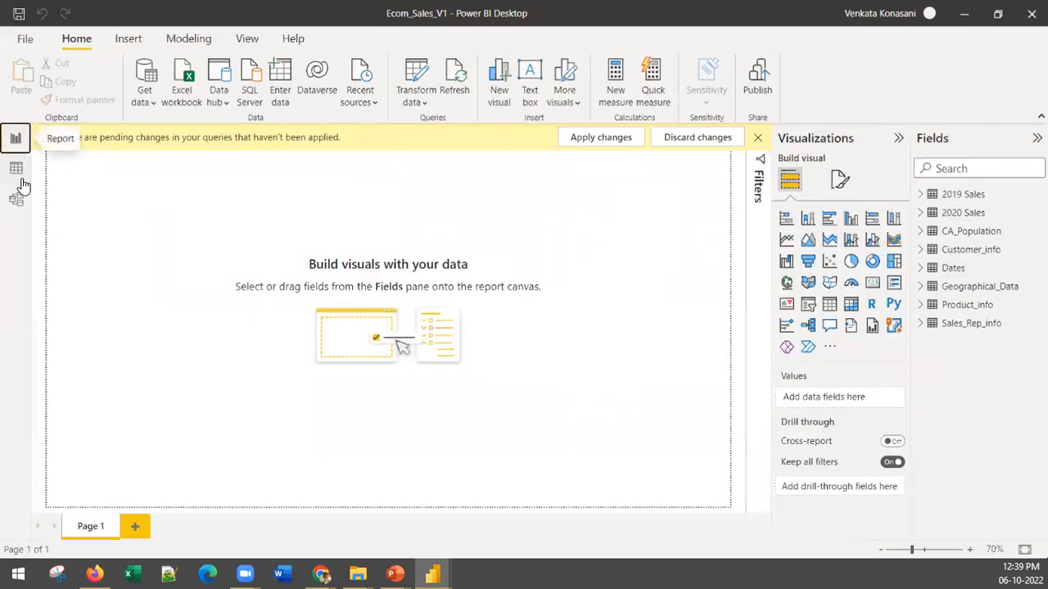
click(416, 72)
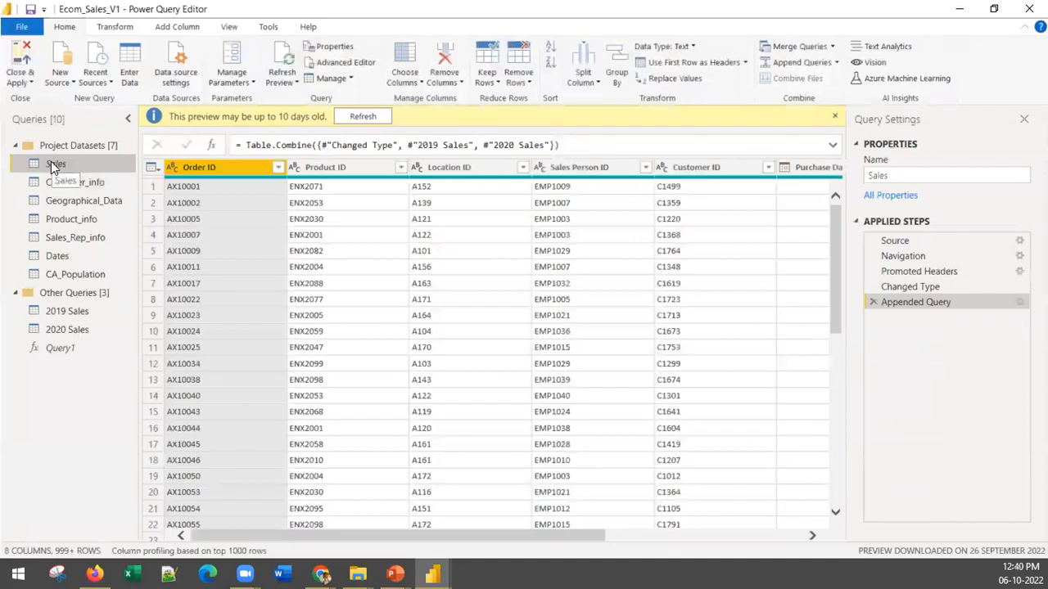
click(357, 118)
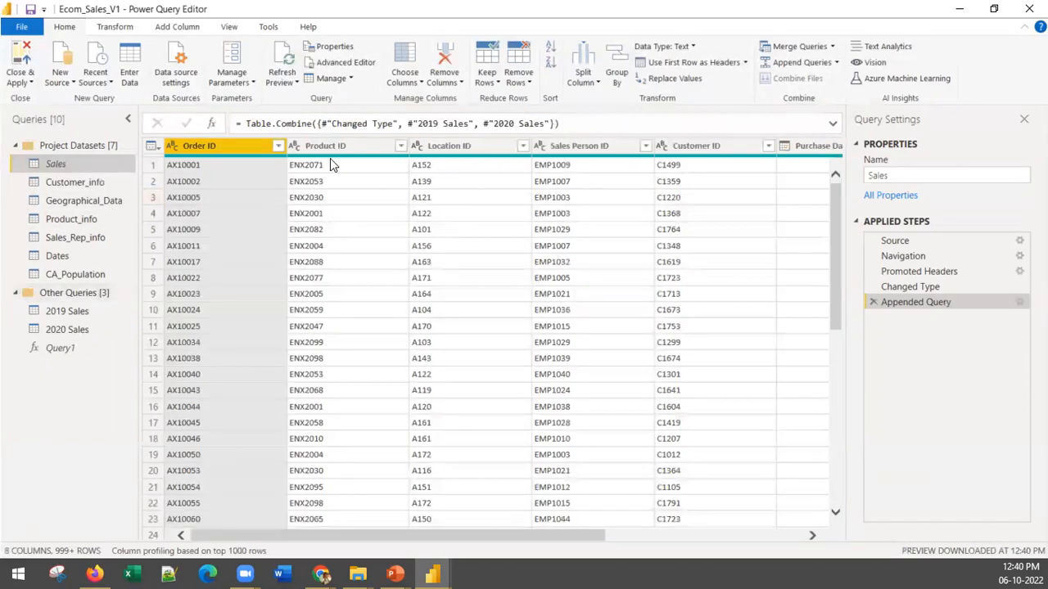
click(13, 58)
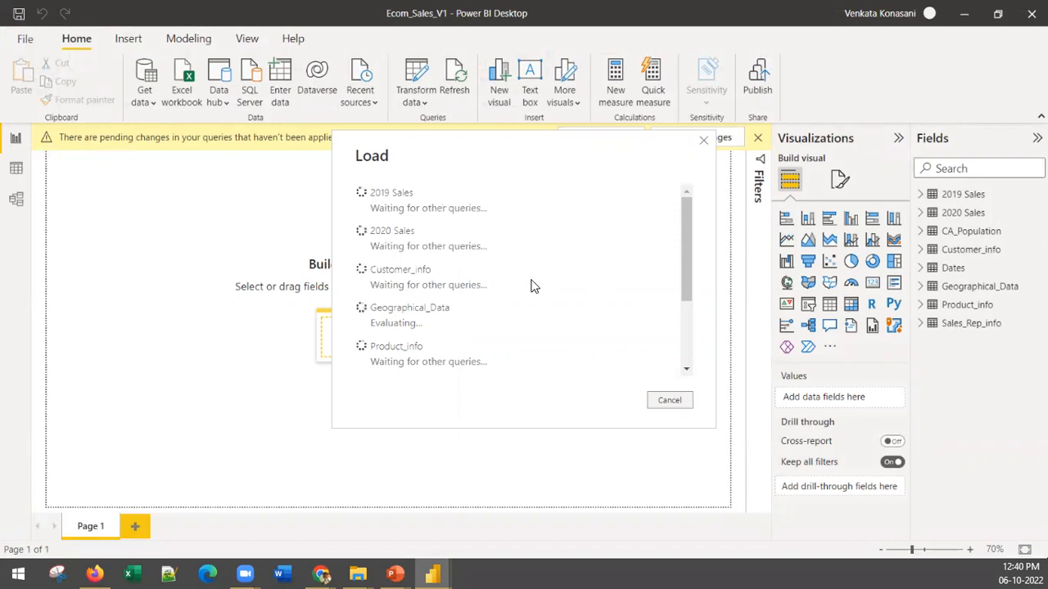
scroll(524, 288, down, 3)
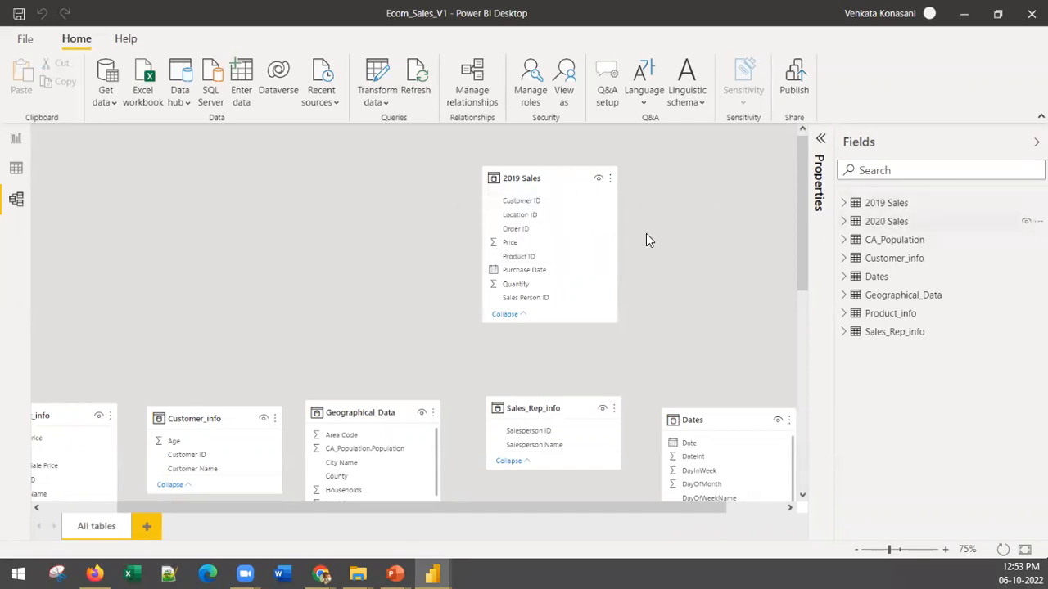
- Move 2019 Sales and 2020 Sales side by side below CA_Population, clearing the space above the lookup tables
drag(508, 182, 264, 290)
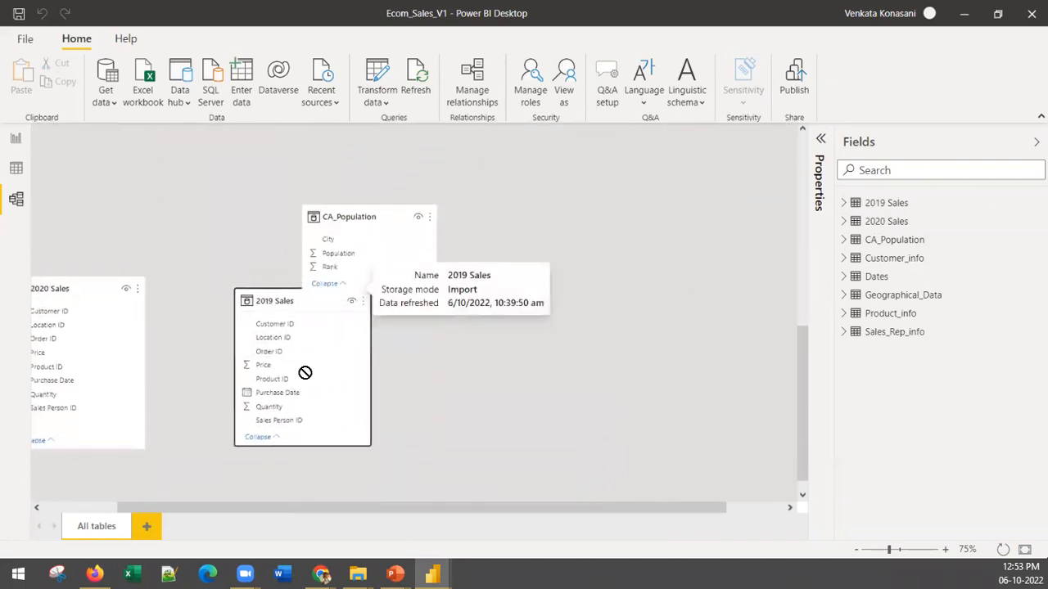
drag(304, 372, 367, 449)
drag(61, 288, 161, 369)
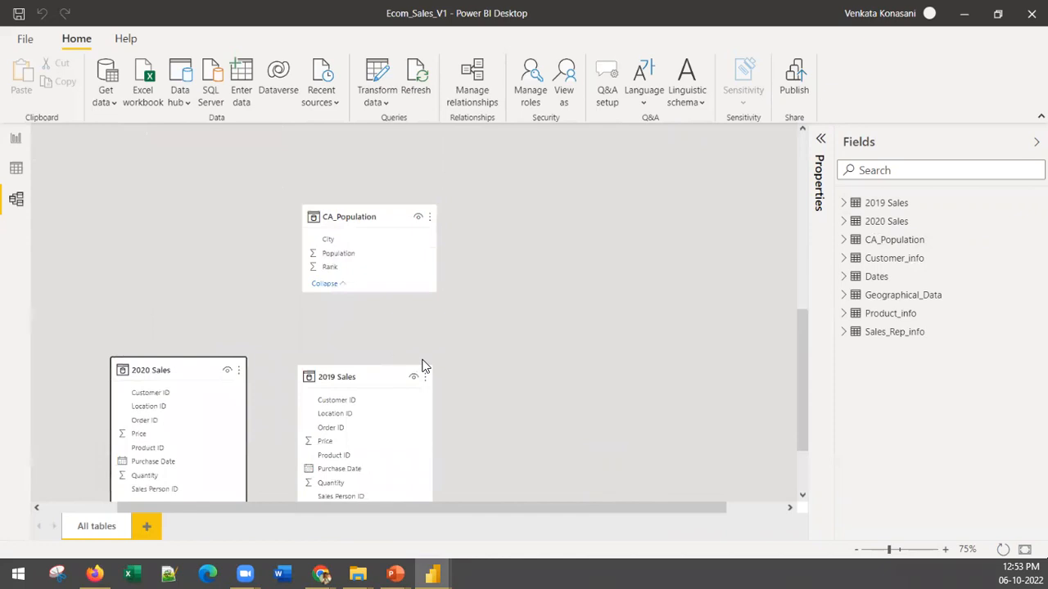
scroll(570, 350, up, 10)
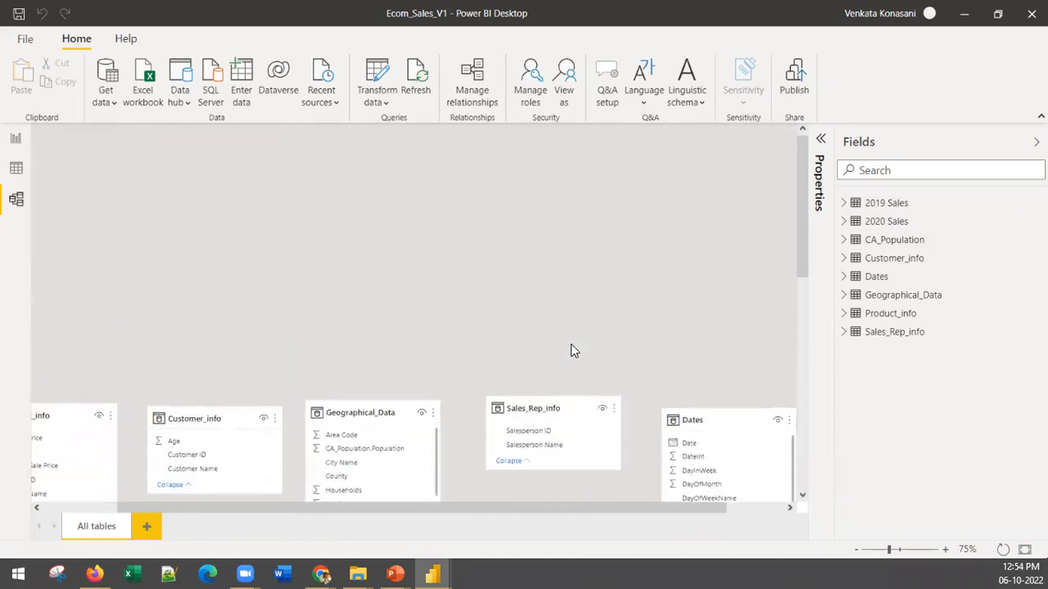
- Enable load for the Sales query in Power Query Editor and apply the change to the model
click(388, 70)
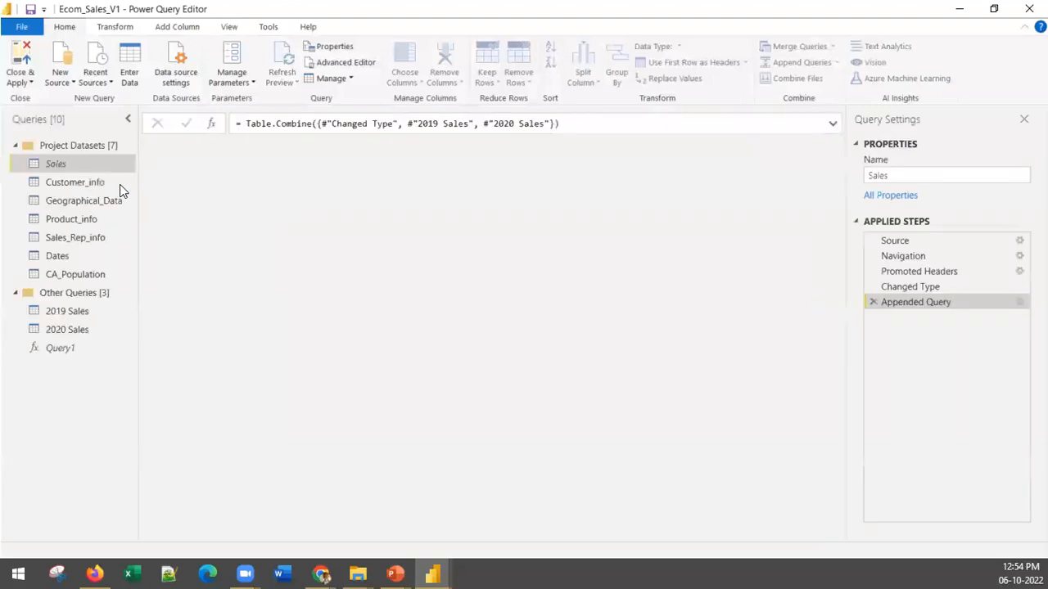
right_click(71, 167)
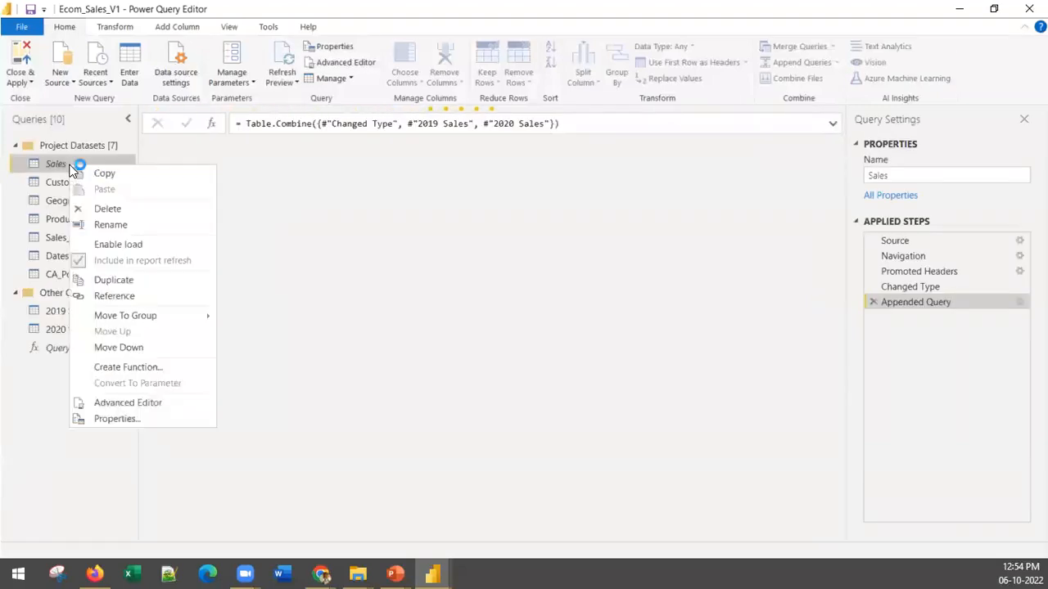
click(87, 240)
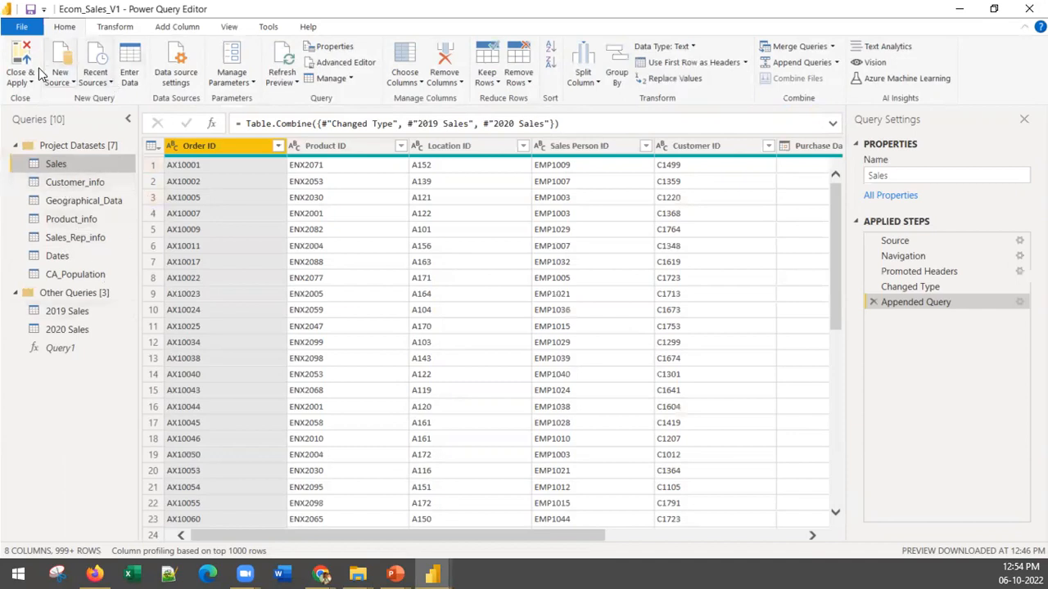
click(11, 56)
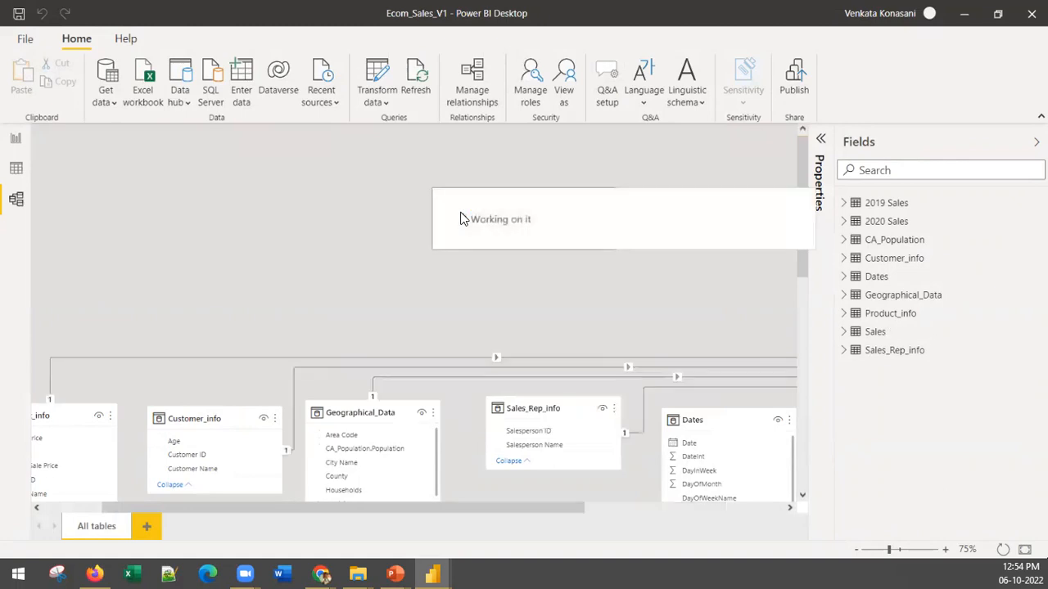
- Place the Sales table in the empty space centred above Customer_info and Geographical_Data
drag(549, 507, 765, 513)
drag(547, 181, 266, 173)
drag(463, 510, 437, 516)
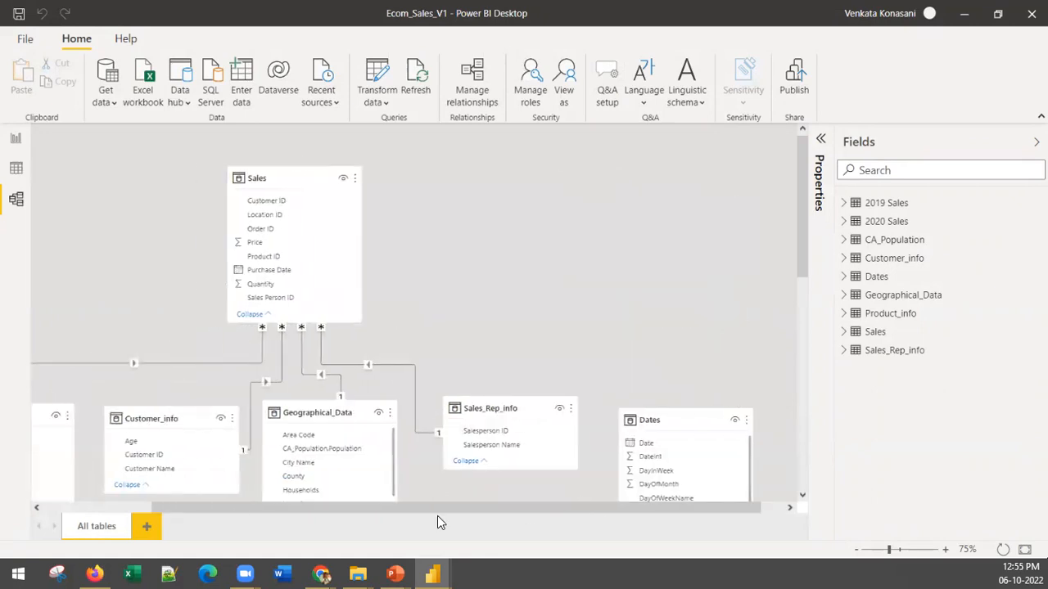
drag(215, 516, 109, 516)
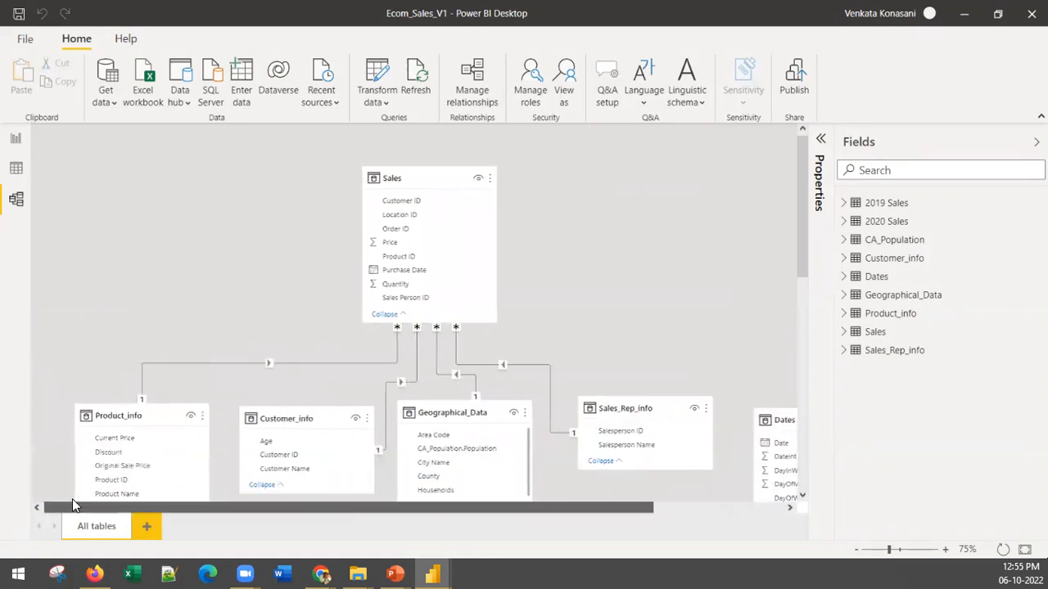
- Delete the relationships linking Sales to Product_info and Customer_info
right_click(372, 365)
click(391, 370)
click(601, 324)
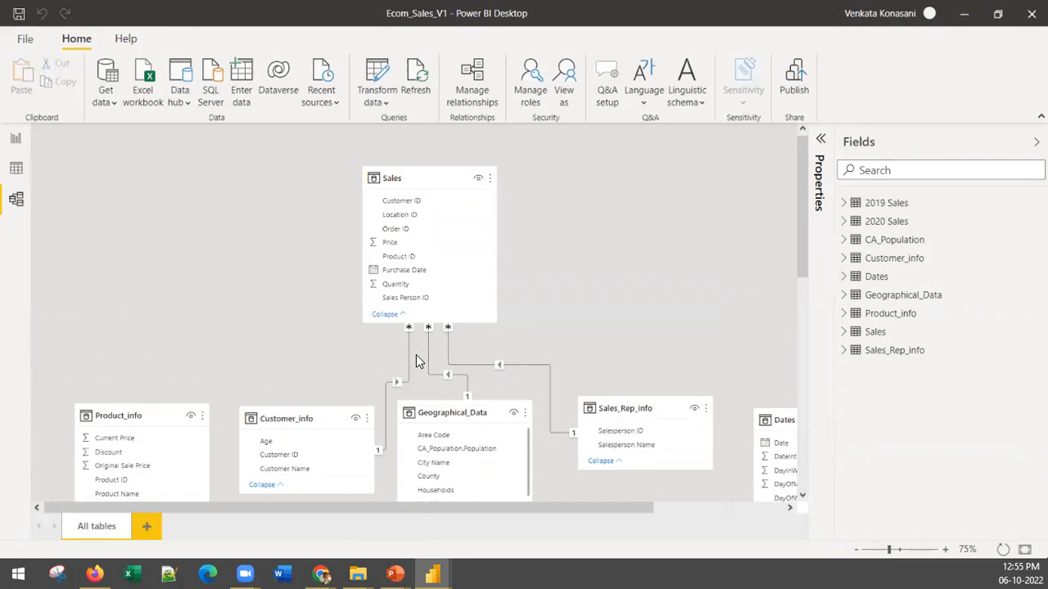
right_click(407, 354)
click(418, 365)
click(614, 319)
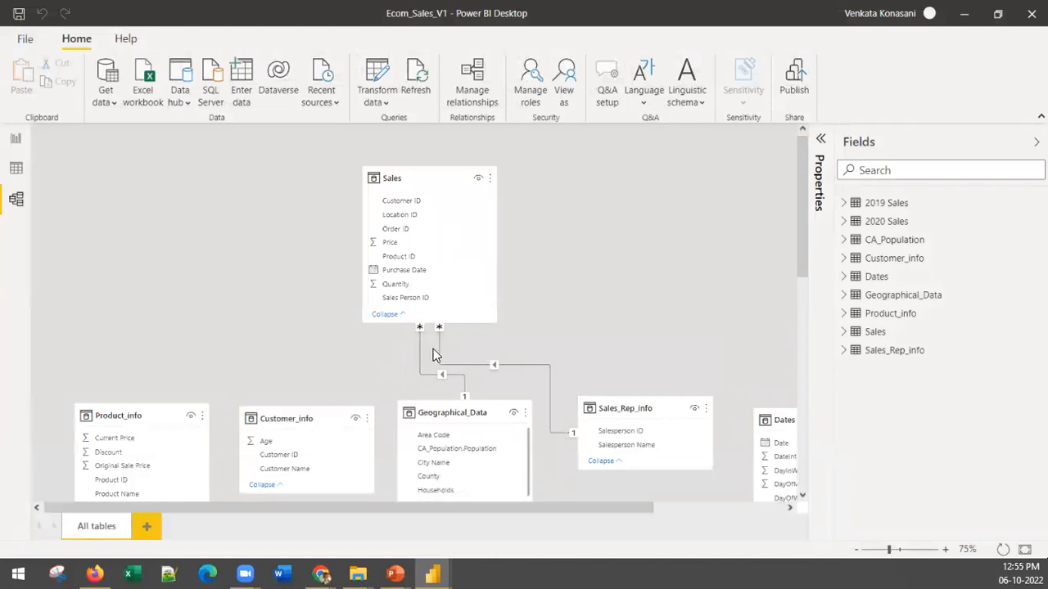
- Delete the relationships linking Sales to Geographical_Data and Sales_Rep_info
right_click(419, 354)
click(432, 358)
click(613, 318)
right_click(431, 354)
click(447, 361)
click(611, 320)
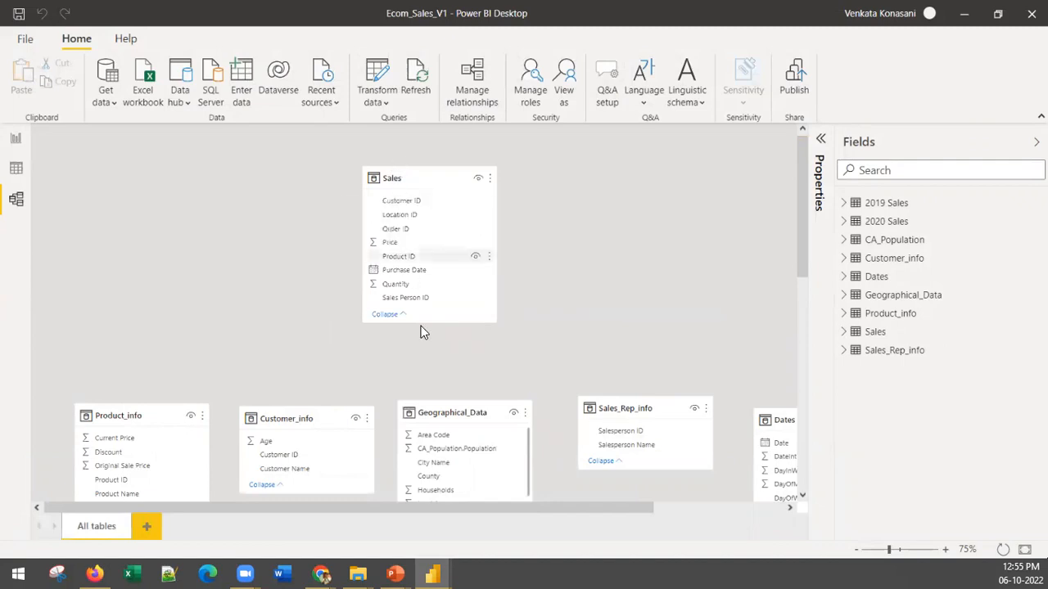
- Enlarge the Sales table in the diagram by extending its lower and left edges
drag(416, 322, 400, 379)
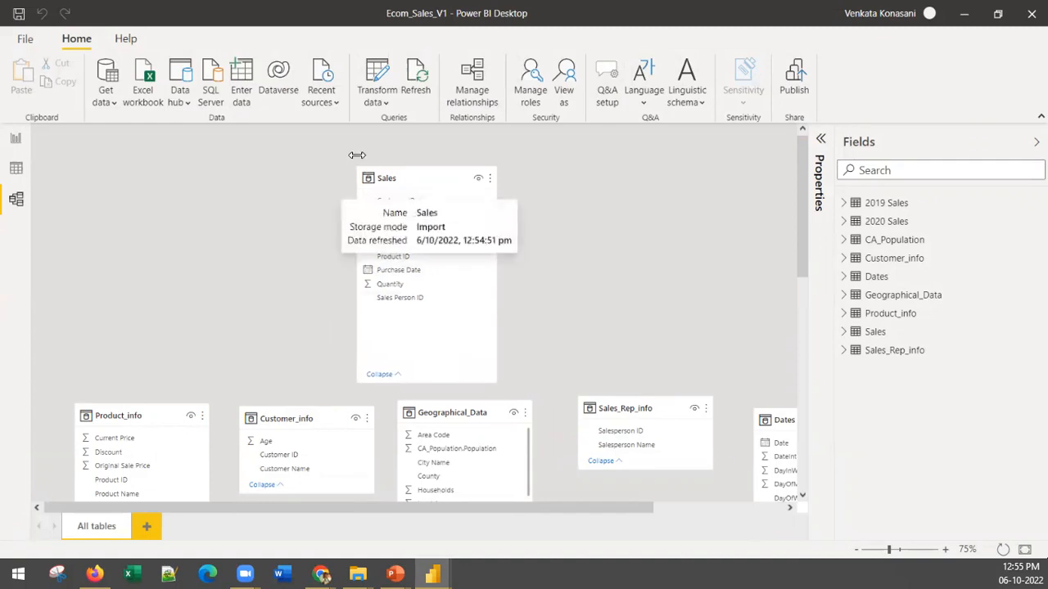
drag(358, 152, 344, 142)
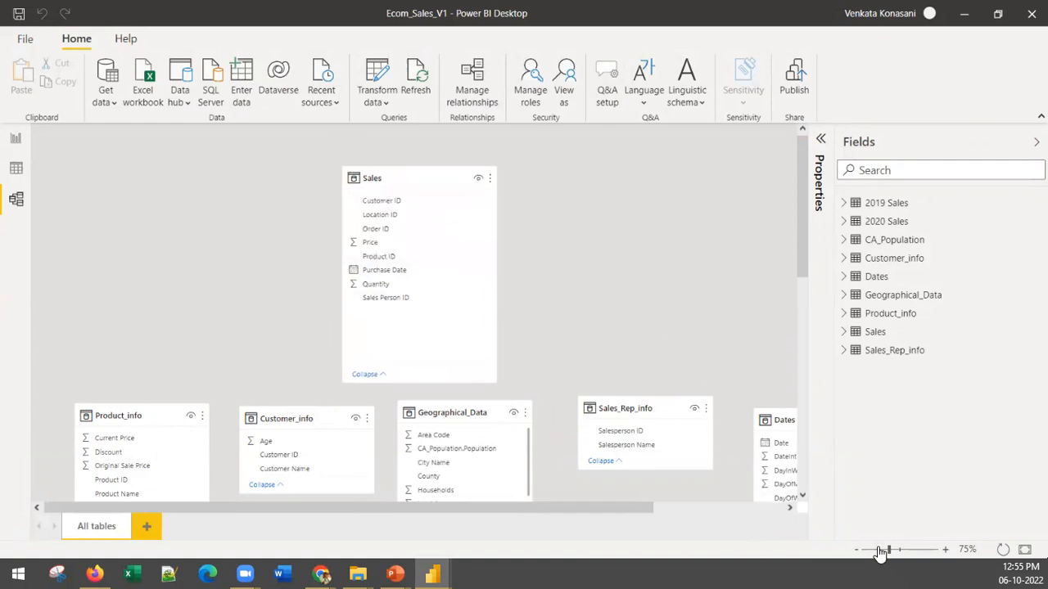
- Raise Product_info closer to Sales and create a relationship between the Product ID fields of Sales and Product_info
drag(890, 554, 903, 557)
drag(489, 516, 381, 516)
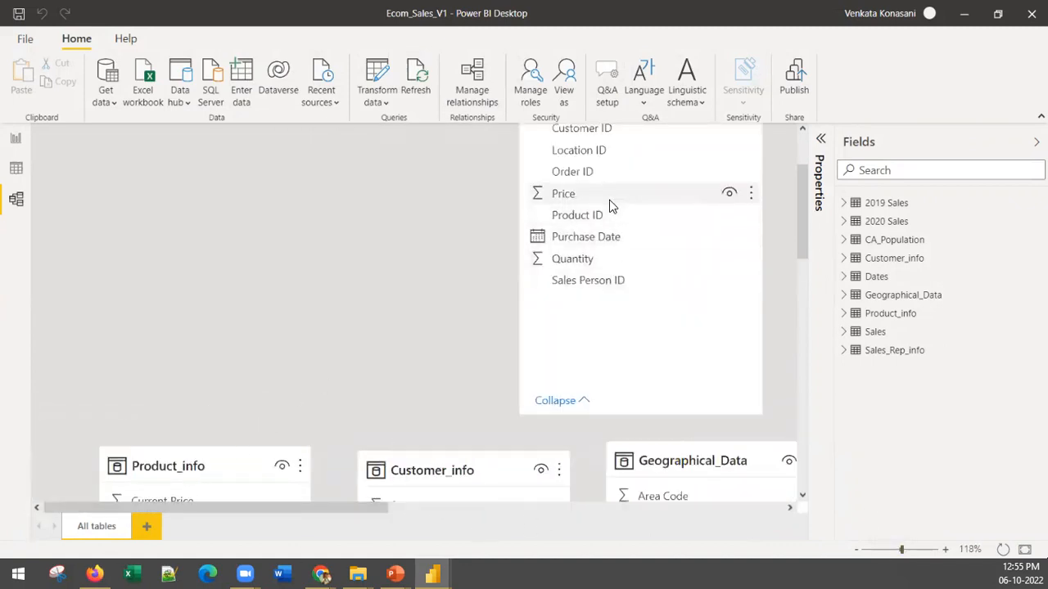
scroll(322, 333, down, 3)
scroll(254, 409, up, 5)
scroll(254, 409, down, 3)
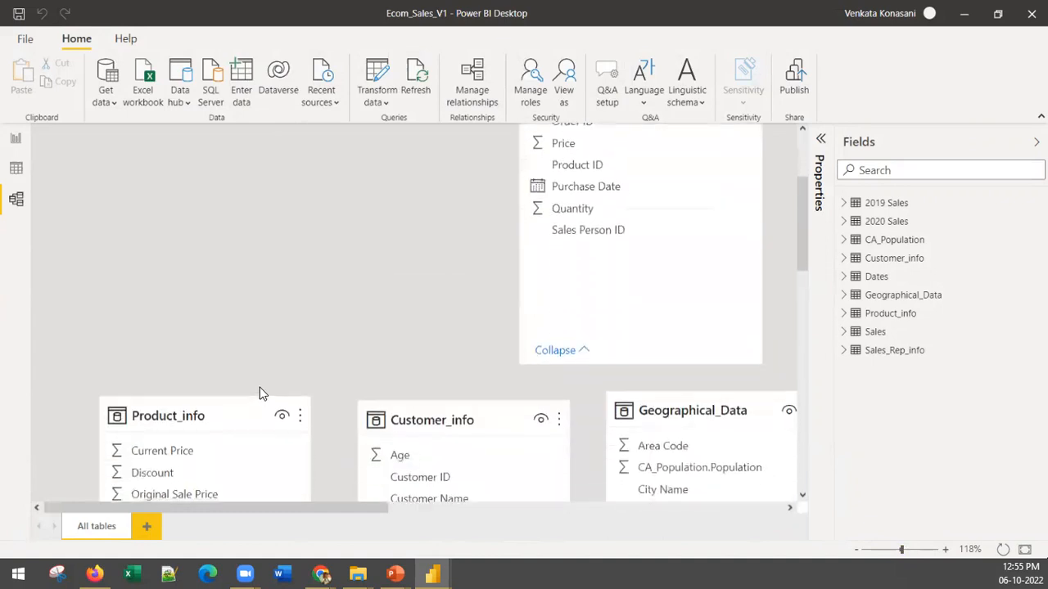
drag(215, 402, 218, 280)
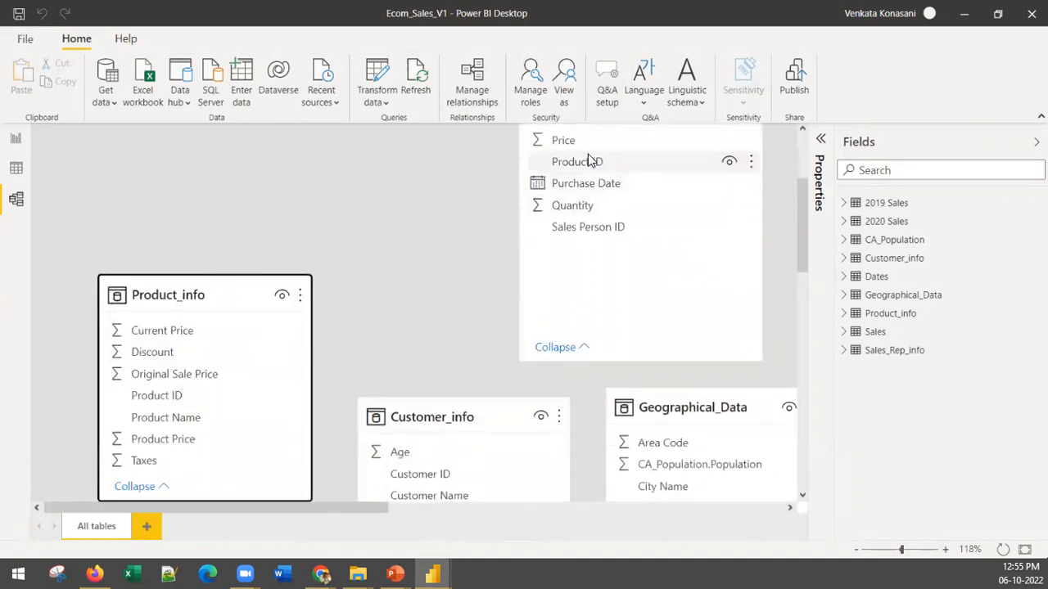
drag(588, 163, 188, 395)
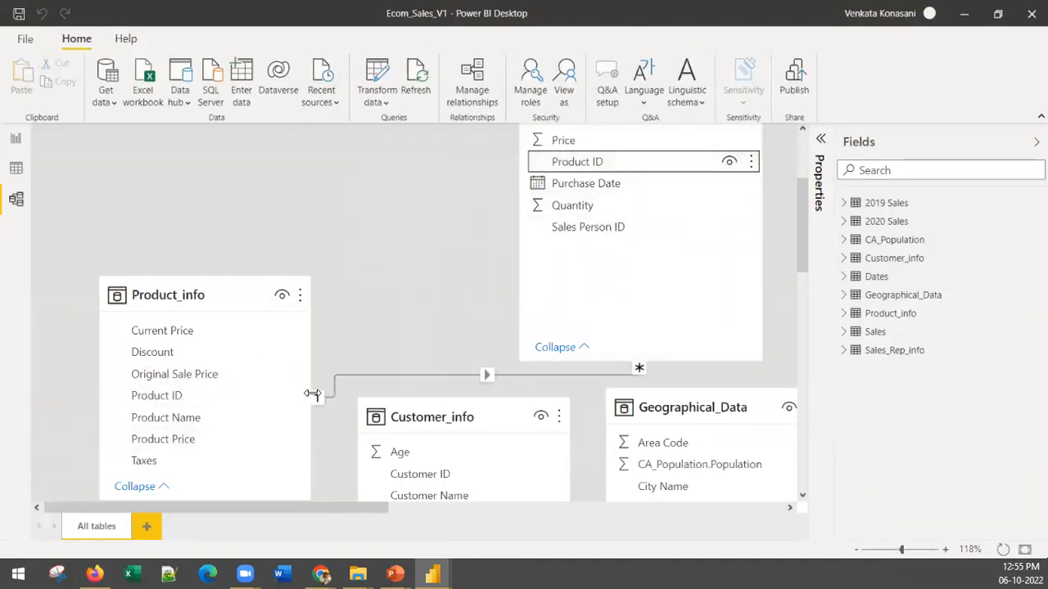
- Lengthen the Customer_info table by extending its lower edge
scroll(627, 227, up, 3)
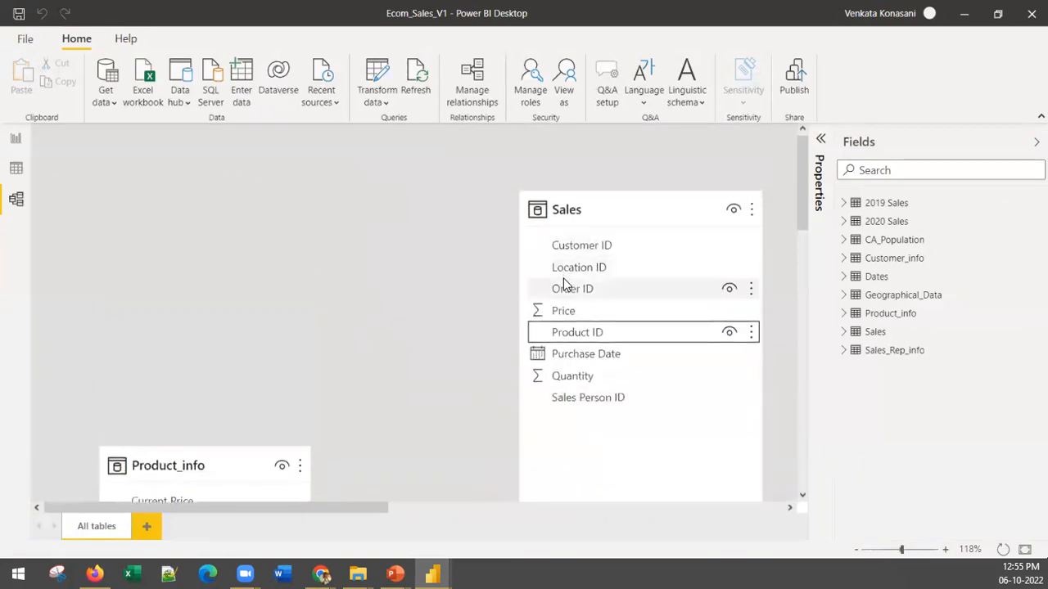
scroll(563, 285, down, 6)
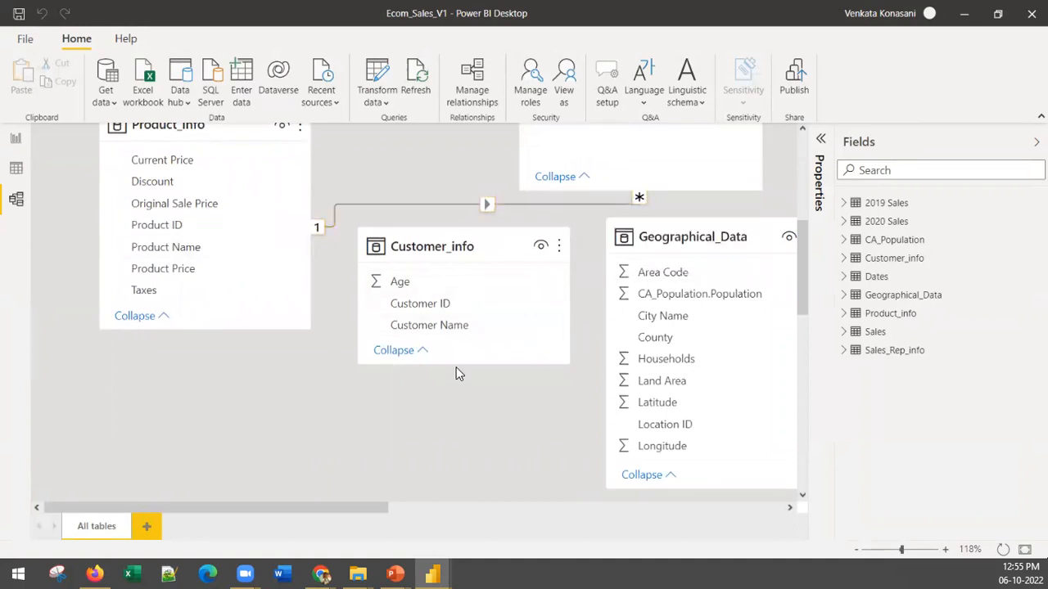
drag(420, 366, 430, 428)
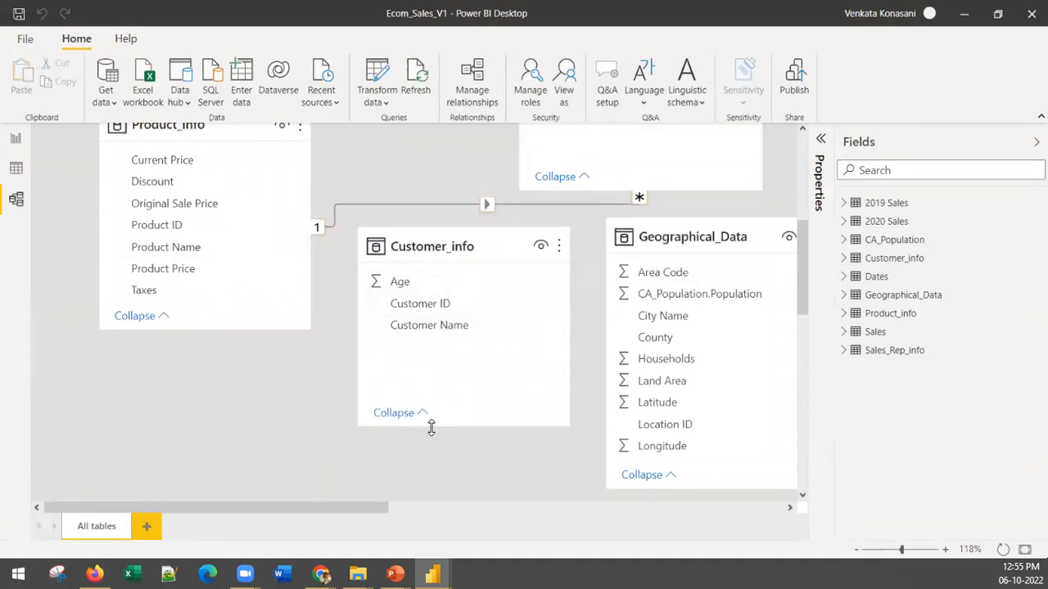
- Shorten the Sales table from its lower edge to widen the gap above Customer_info and Geographical_Data
scroll(573, 344, up, 6)
scroll(597, 358, down, 3)
scroll(592, 276, up, 3)
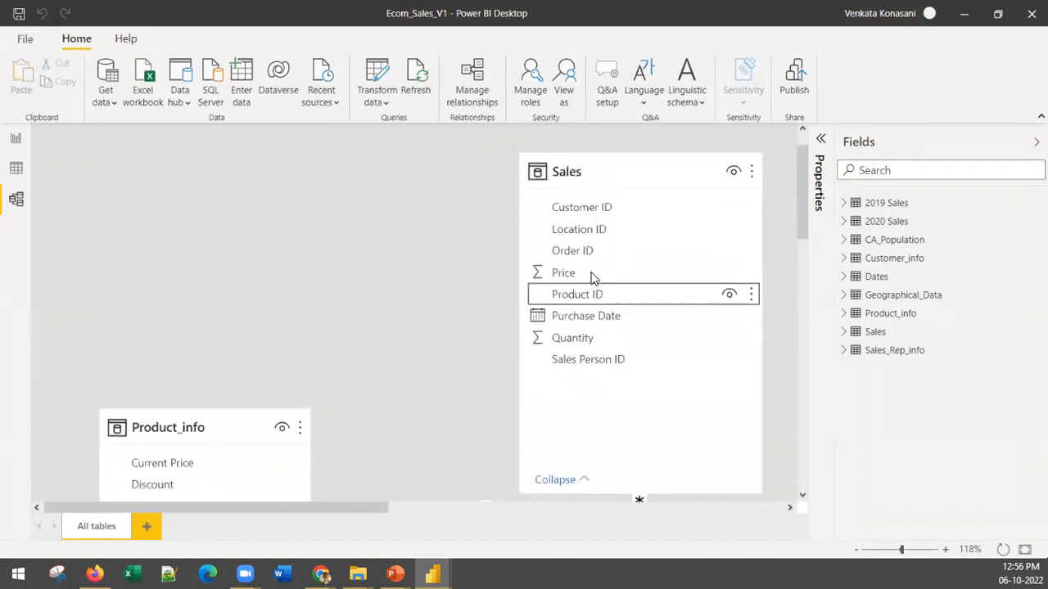
scroll(594, 252, down, 6)
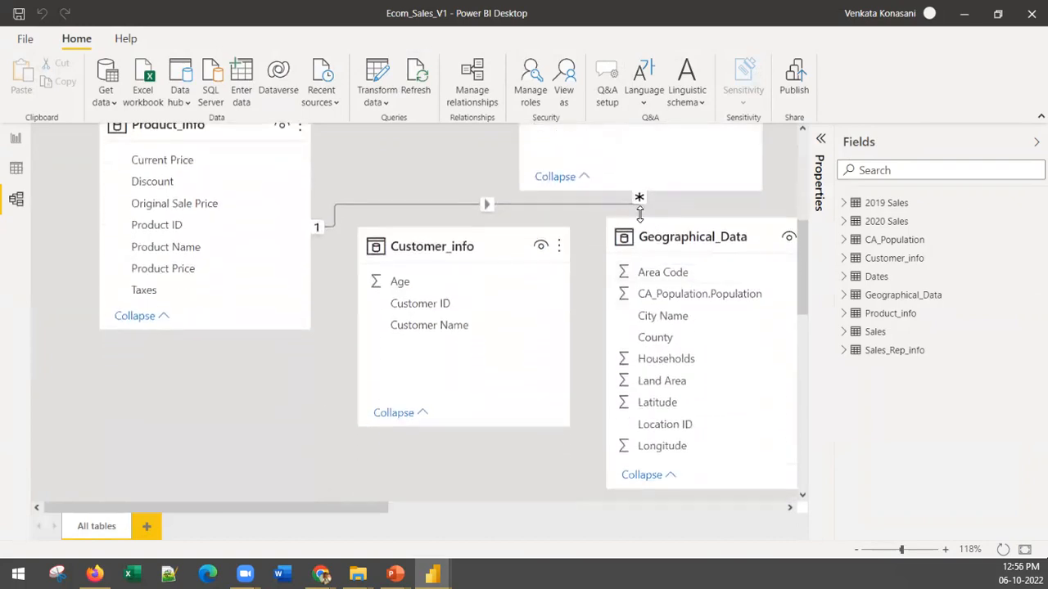
drag(709, 189, 662, 197)
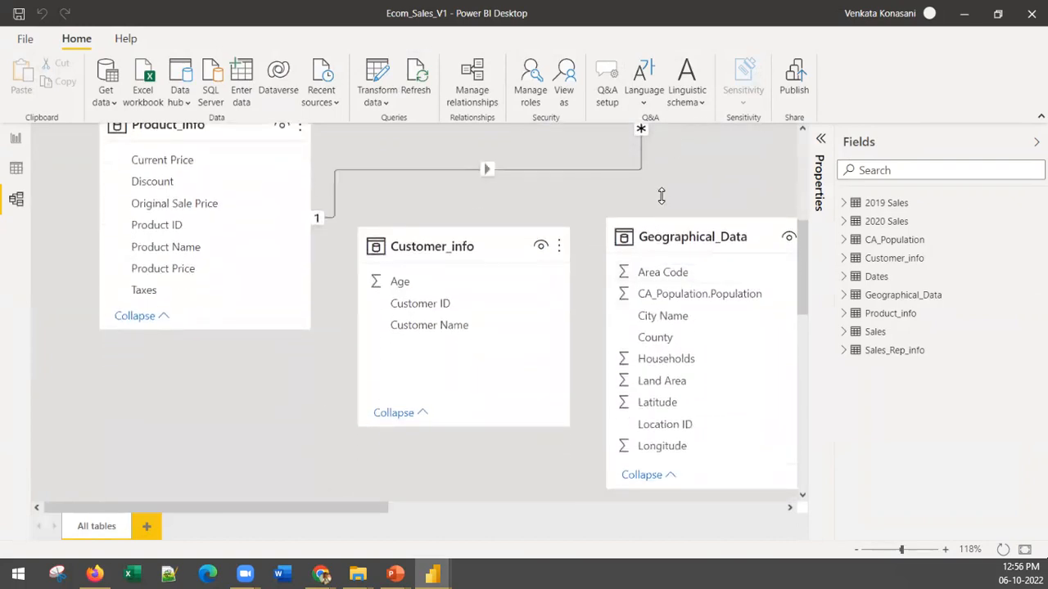
- Move the Customer_info table up and left so it sits next to Product_info
scroll(703, 353, up, 6)
scroll(702, 353, down, 3)
drag(695, 288, 683, 274)
drag(445, 412, 408, 292)
scroll(598, 335, up, 3)
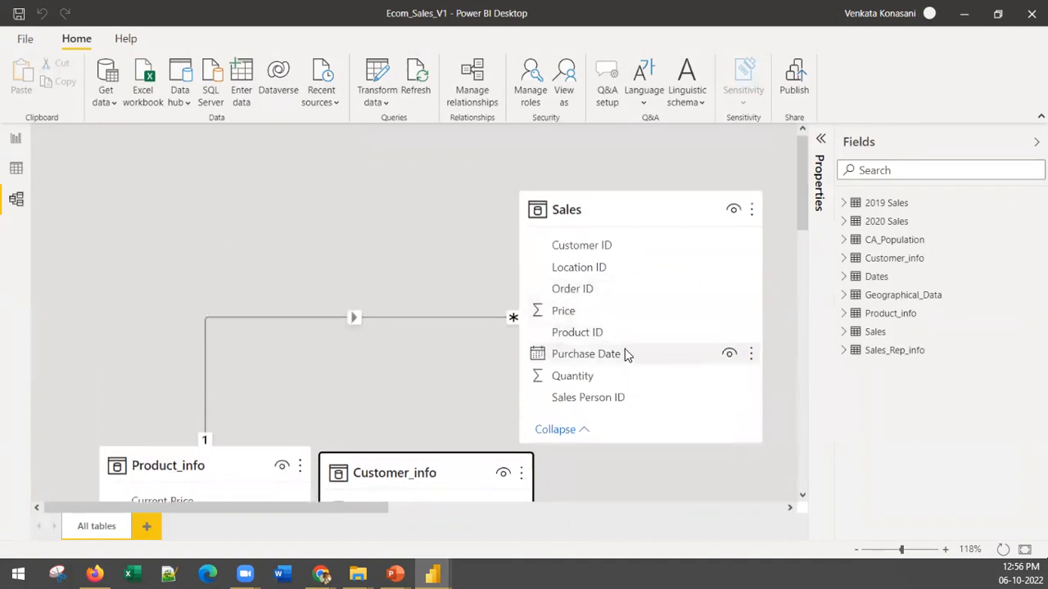
- Create a relationship between the Customer ID fields of the Sales and Customer_info tables
drag(560, 246, 390, 154)
scroll(447, 189, up, 4)
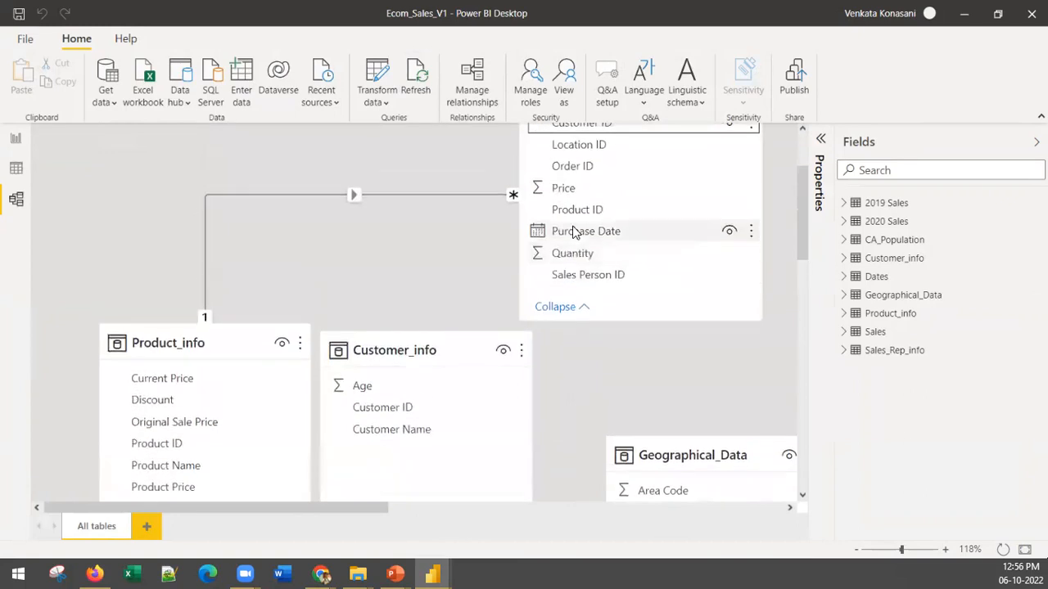
drag(583, 127, 439, 407)
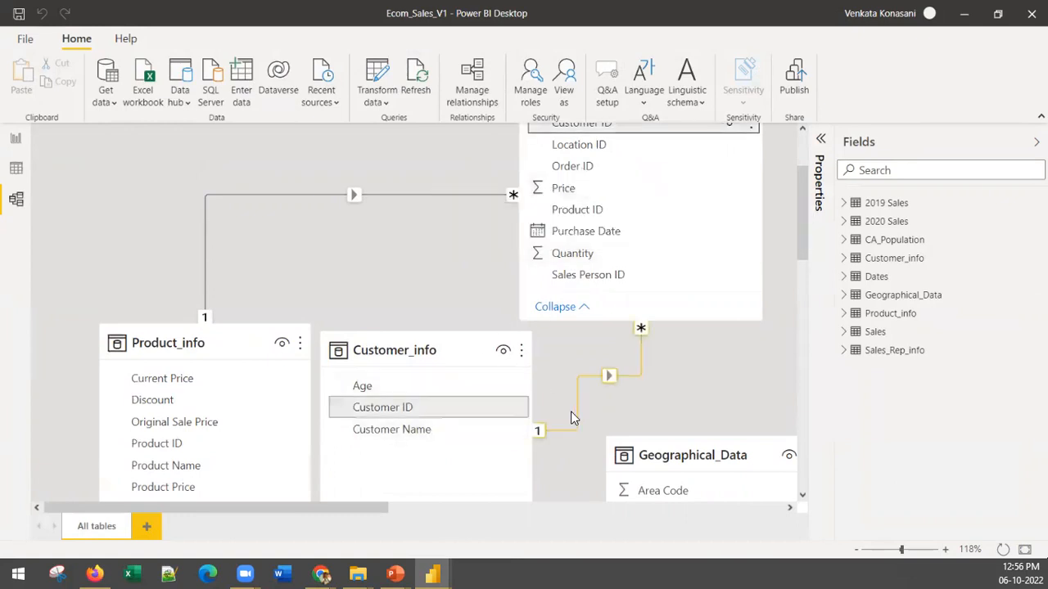
- Raise the Geographical_Data table so it sits just below the Sales table
scroll(586, 385, up, 3)
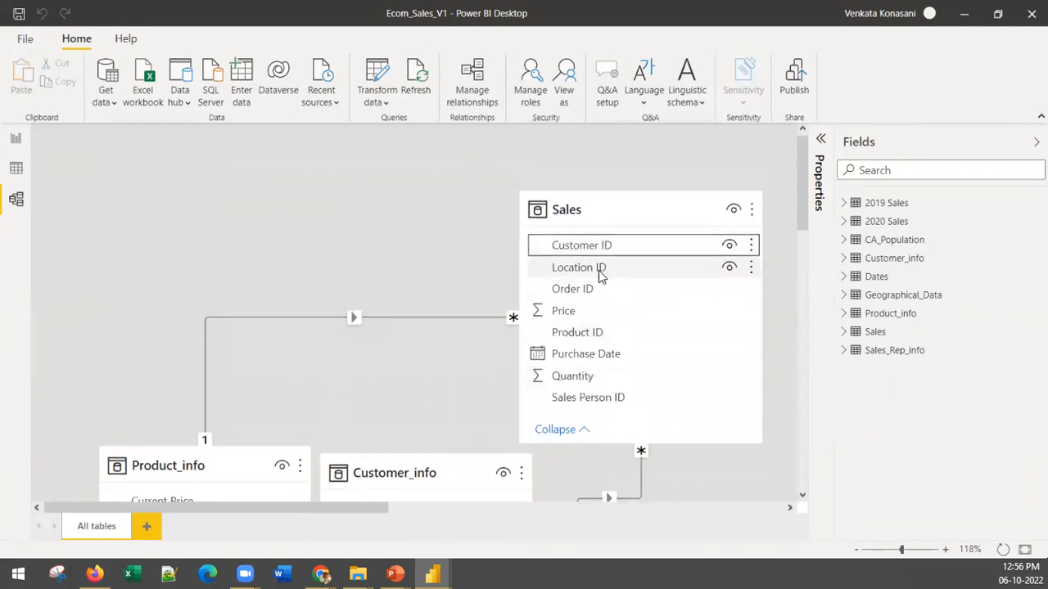
scroll(600, 275, down, 4)
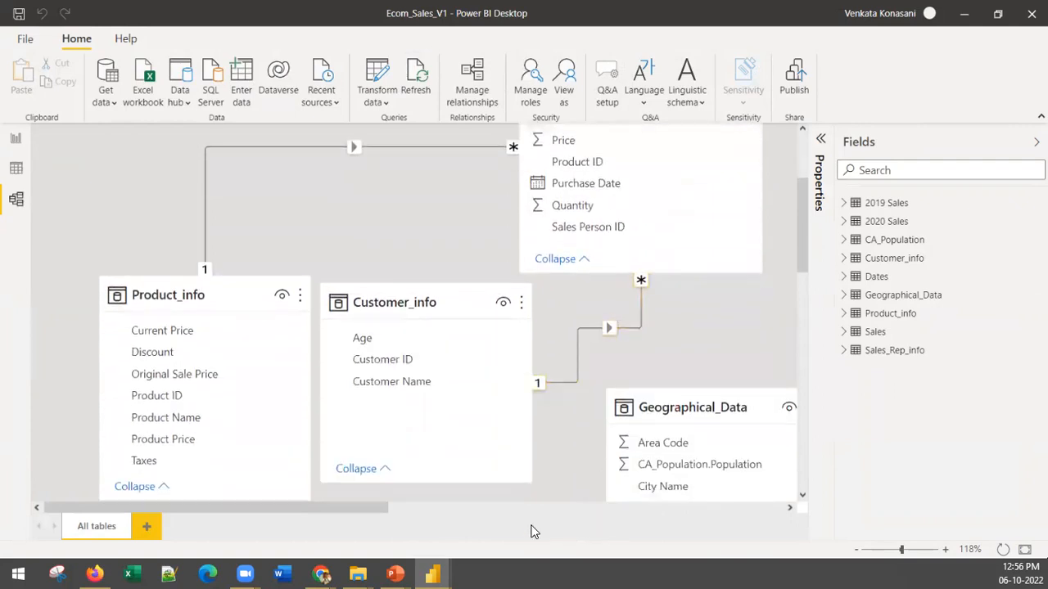
drag(307, 503, 508, 502)
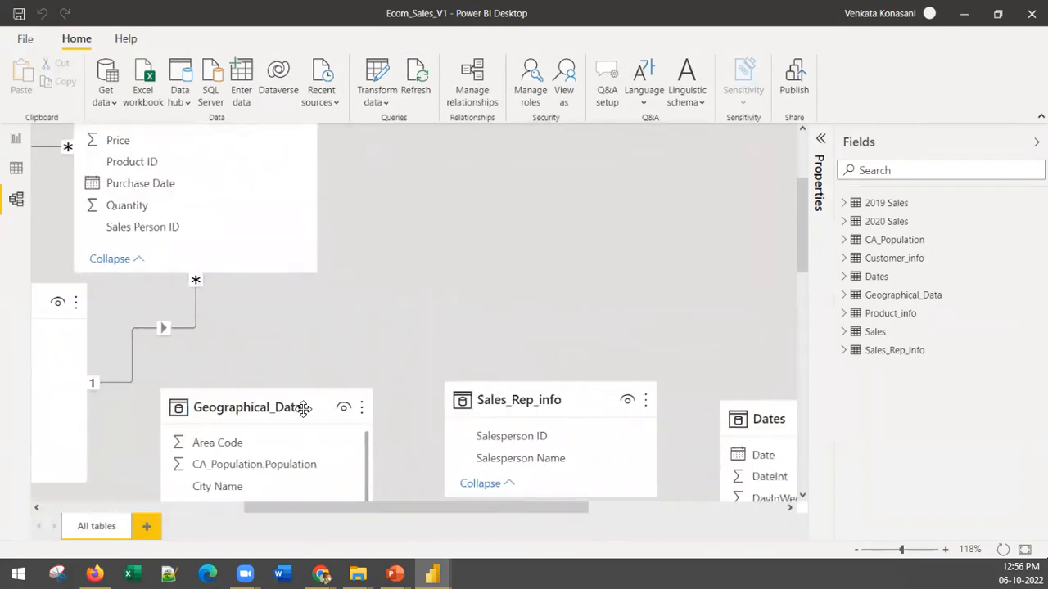
drag(260, 401, 312, 303)
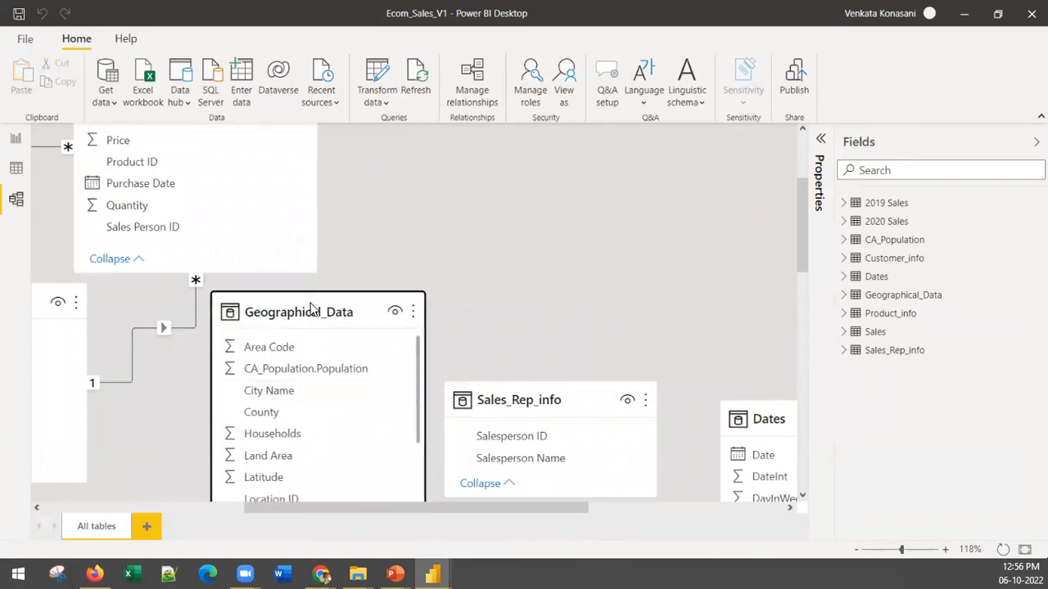
- Create a relationship between the Location ID fields of the Sales and Geographical_Data tables
scroll(385, 351, up, 4)
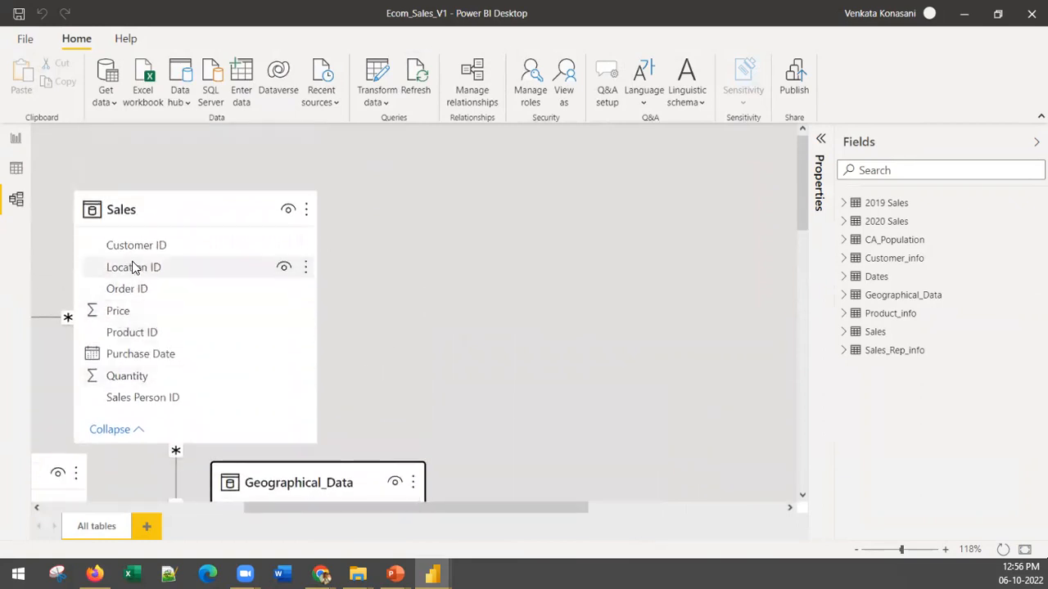
scroll(136, 267, down, 4)
scroll(304, 430, down, 2)
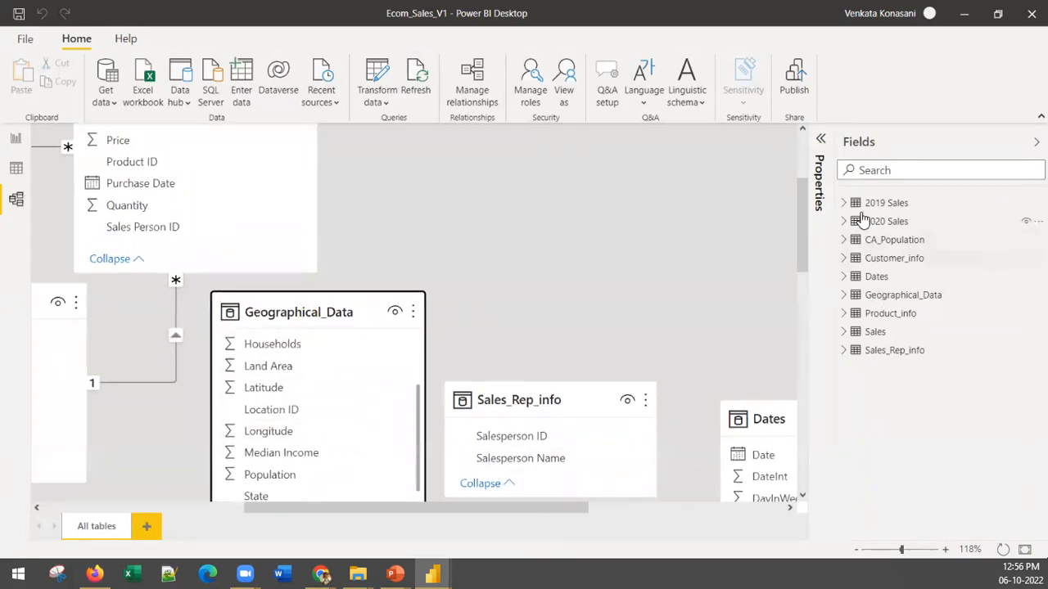
drag(800, 234, 795, 198)
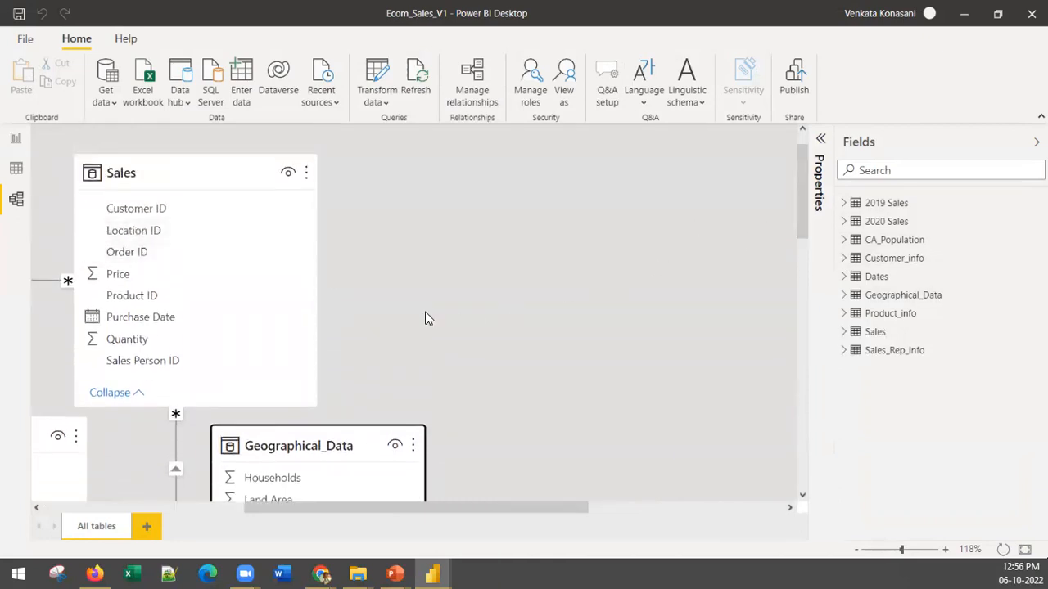
scroll(426, 318, down, 2)
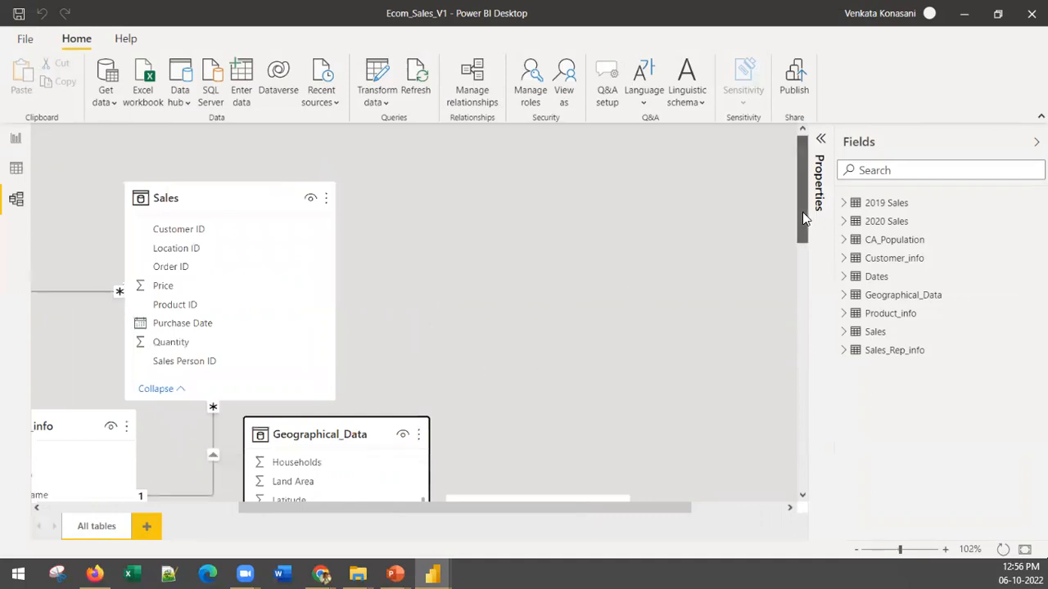
click(229, 187)
drag(216, 183, 211, 136)
drag(801, 206, 801, 222)
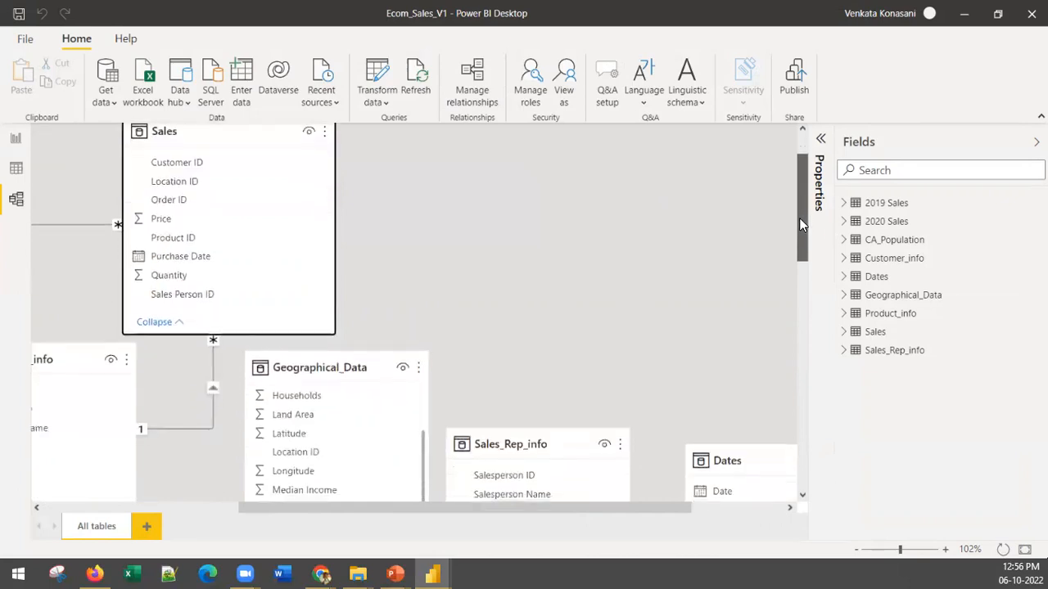
click(177, 187)
drag(177, 187, 257, 218)
drag(241, 185, 315, 452)
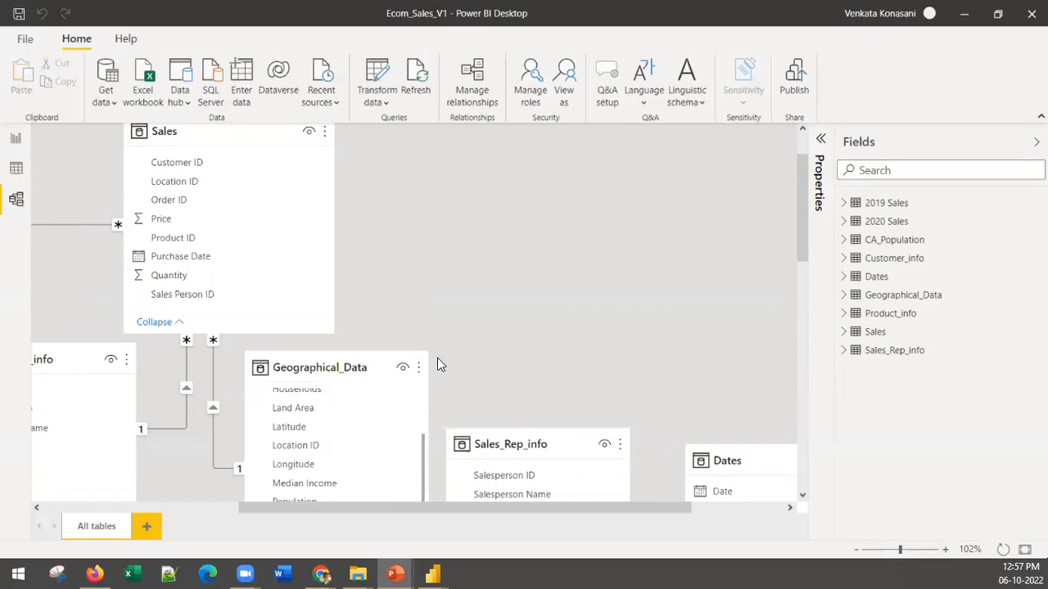
- Raise the Sales_Rep_info table closer to Sales and review the list of existing relationships
drag(507, 443, 526, 325)
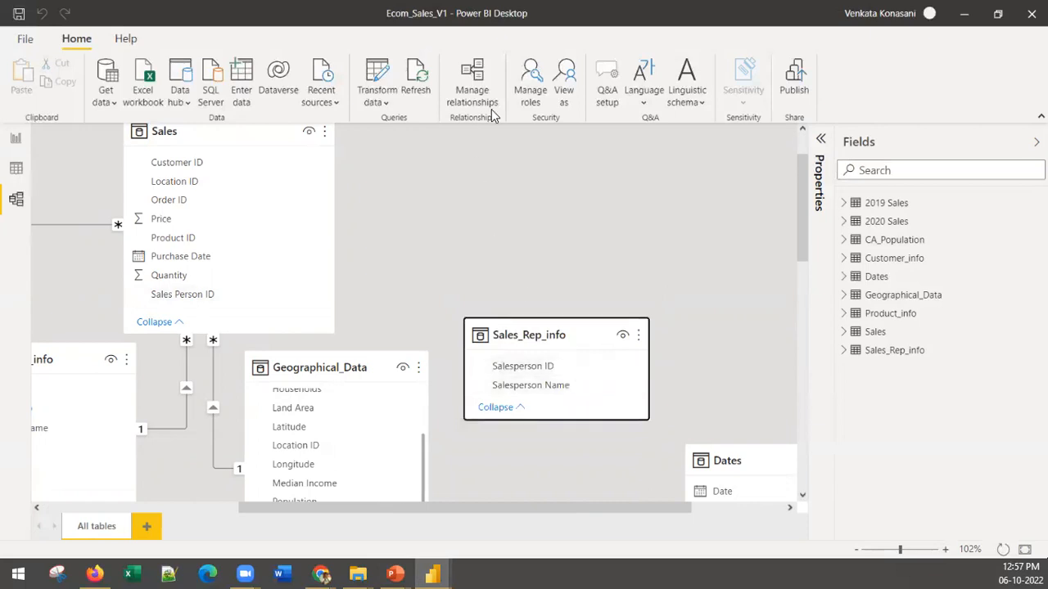
click(483, 82)
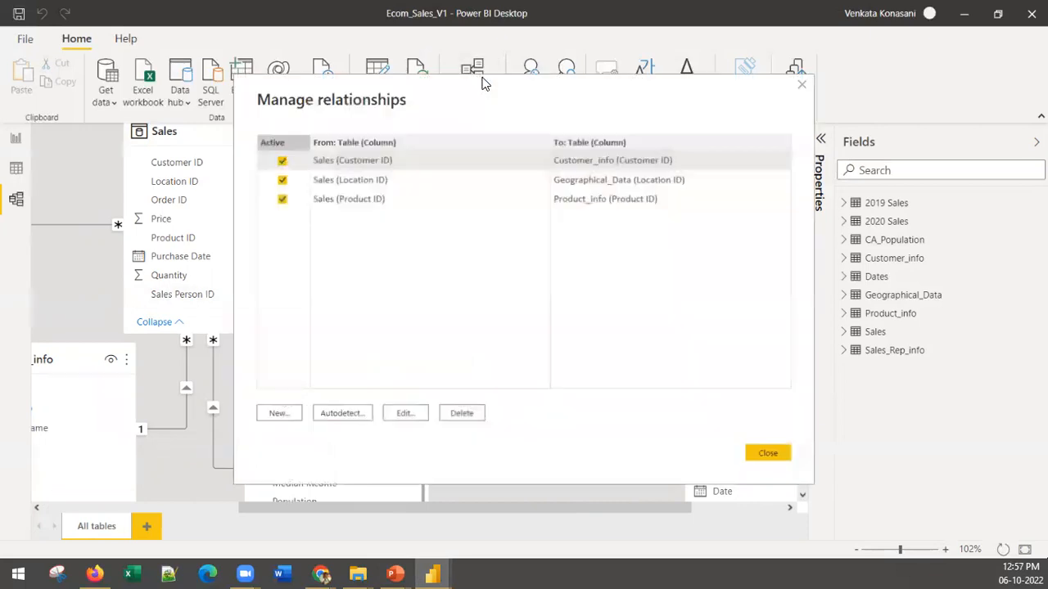
click(803, 88)
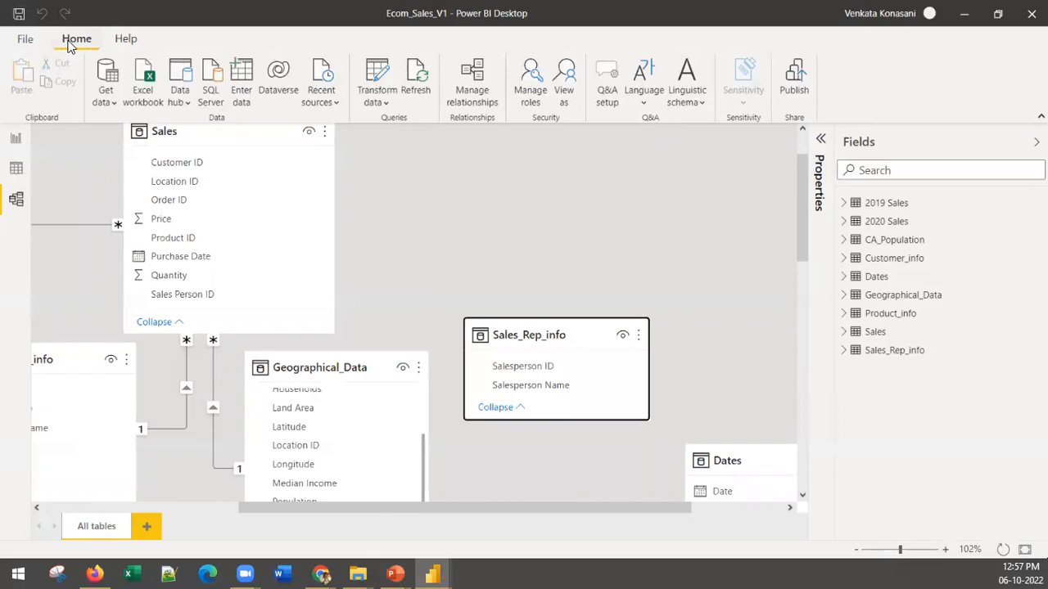
- Define a new relationship from Sales Person ID in Sales to Salesperson ID in Sales_Rep_info through Manage relationships
click(475, 72)
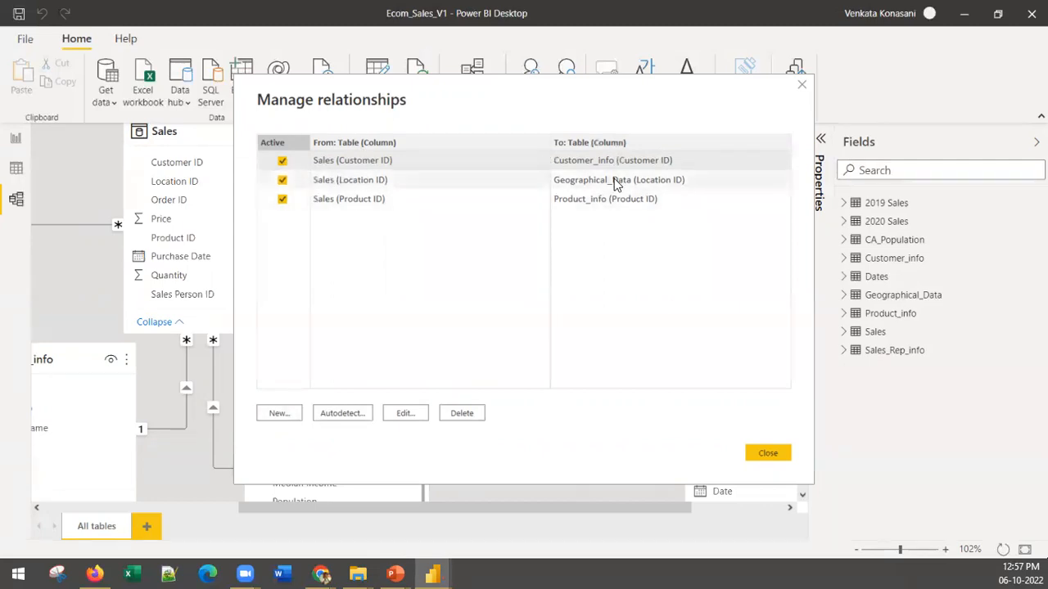
click(277, 413)
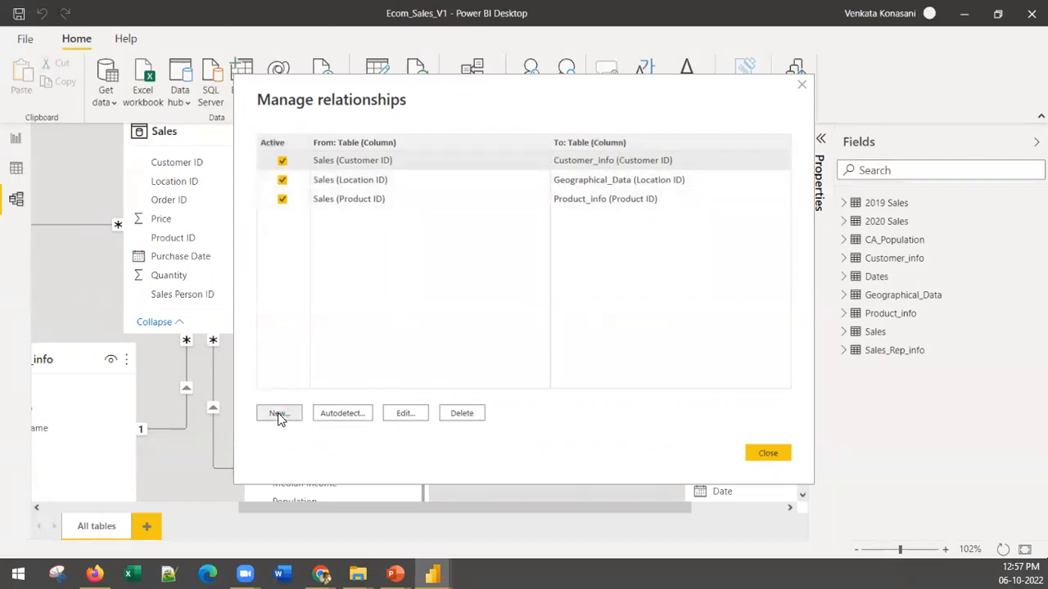
click(512, 141)
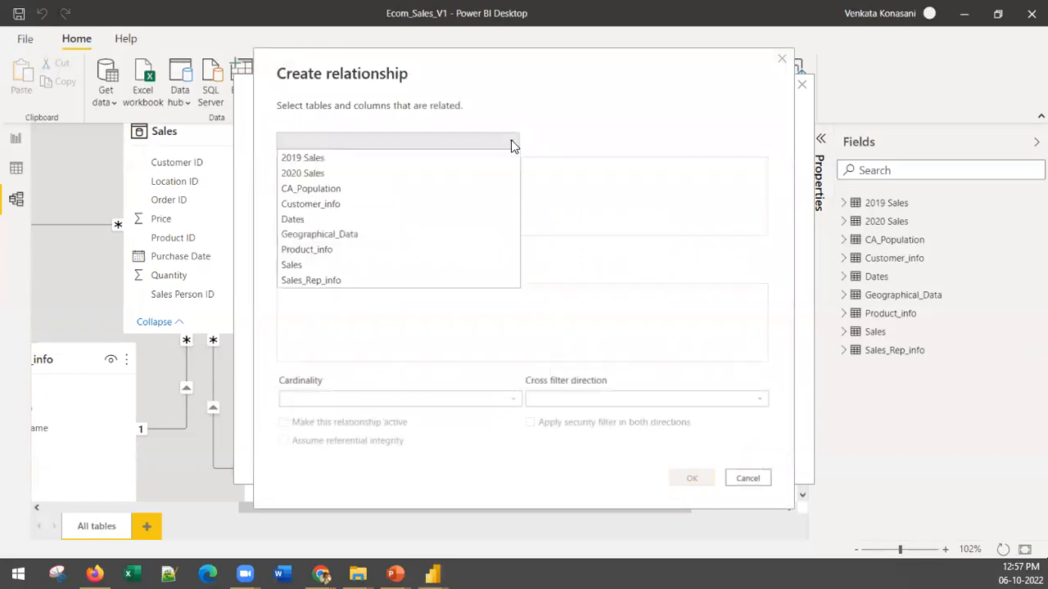
click(319, 264)
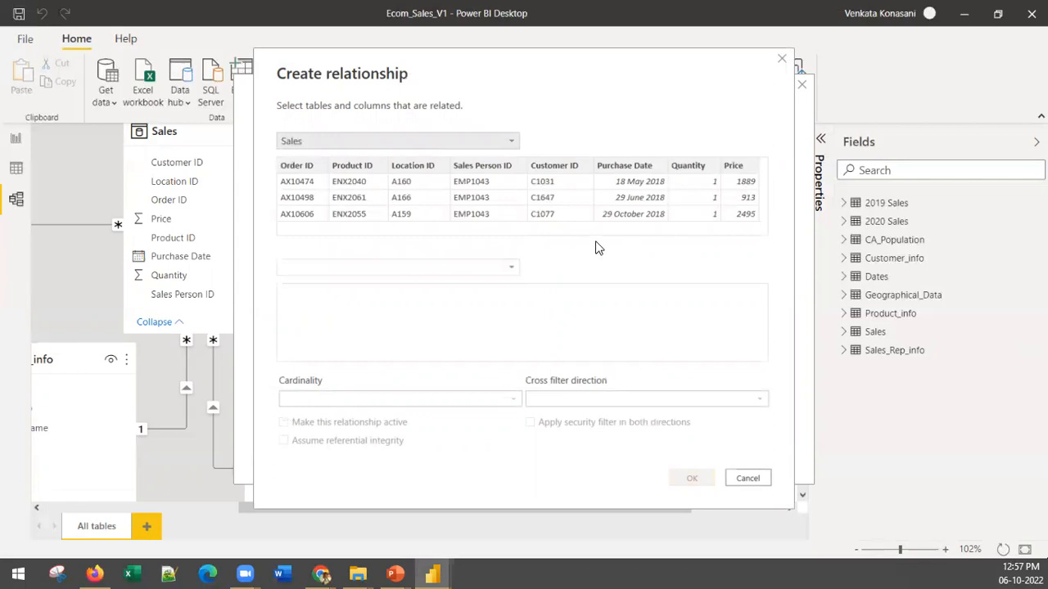
click(485, 167)
click(491, 267)
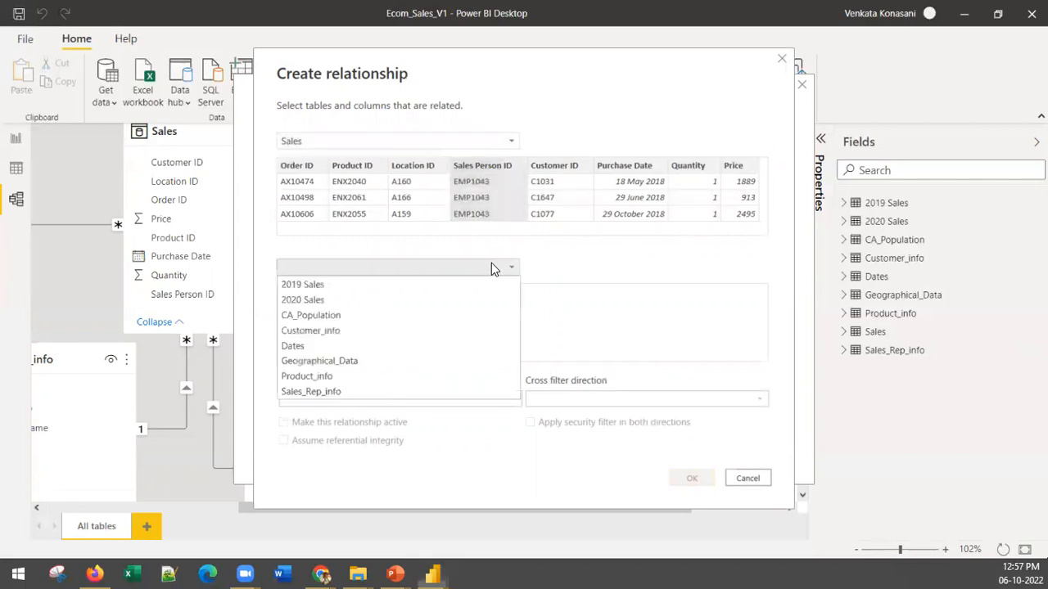
click(349, 391)
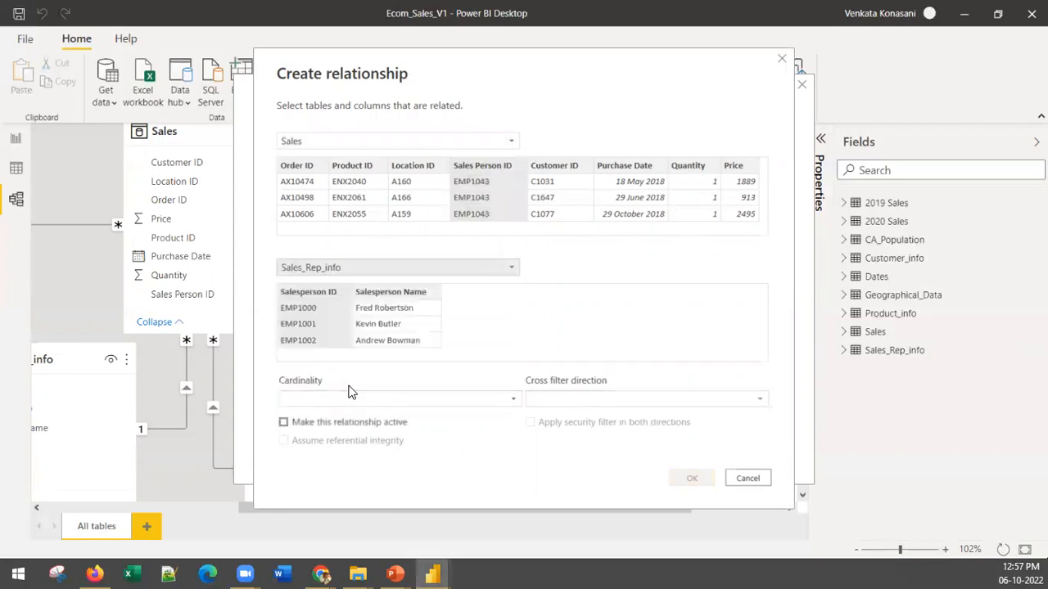
click(304, 291)
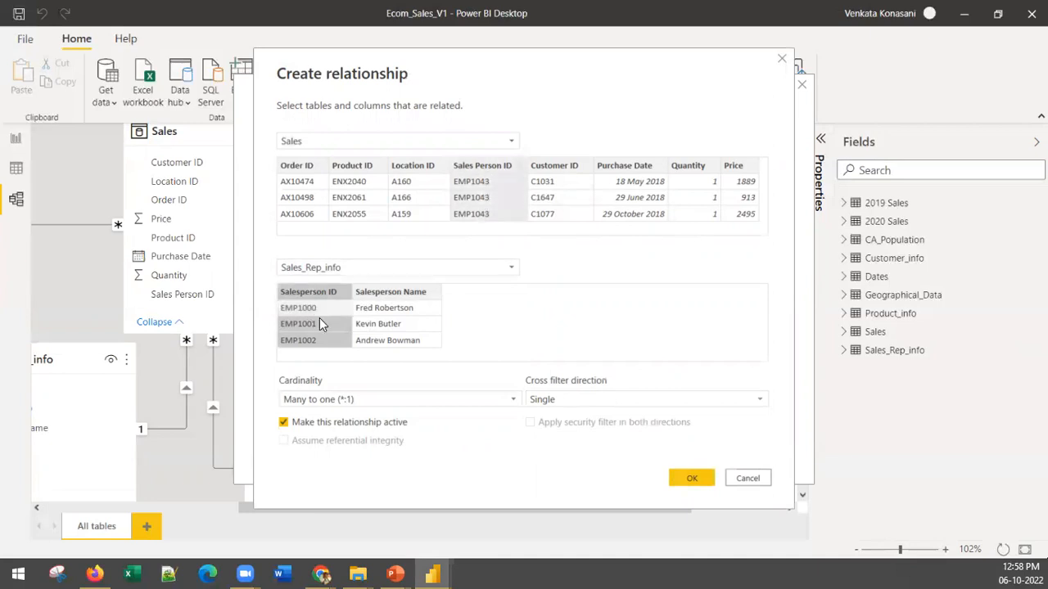
click(706, 482)
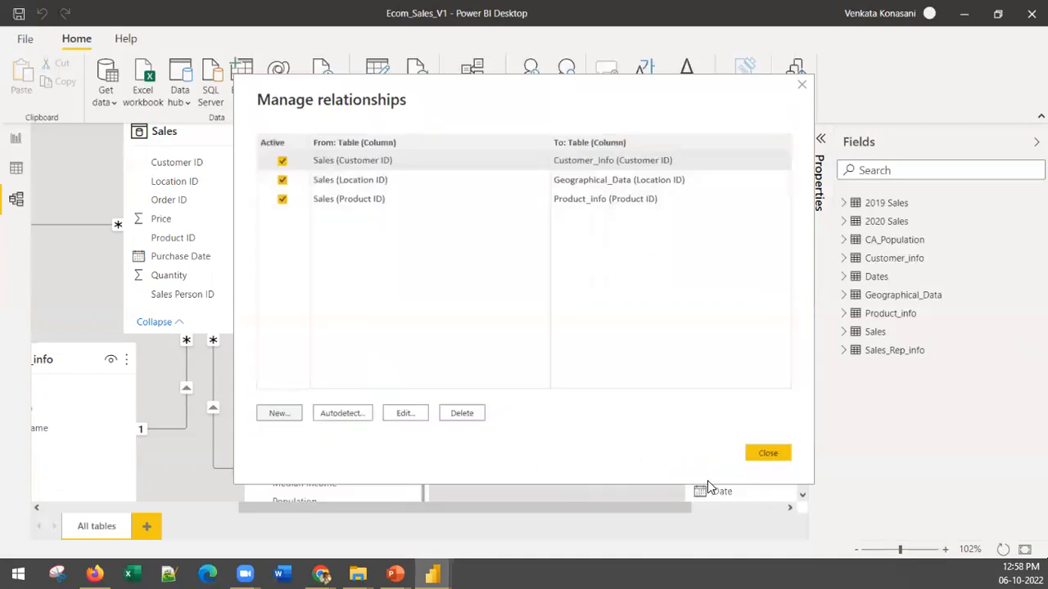
click(770, 455)
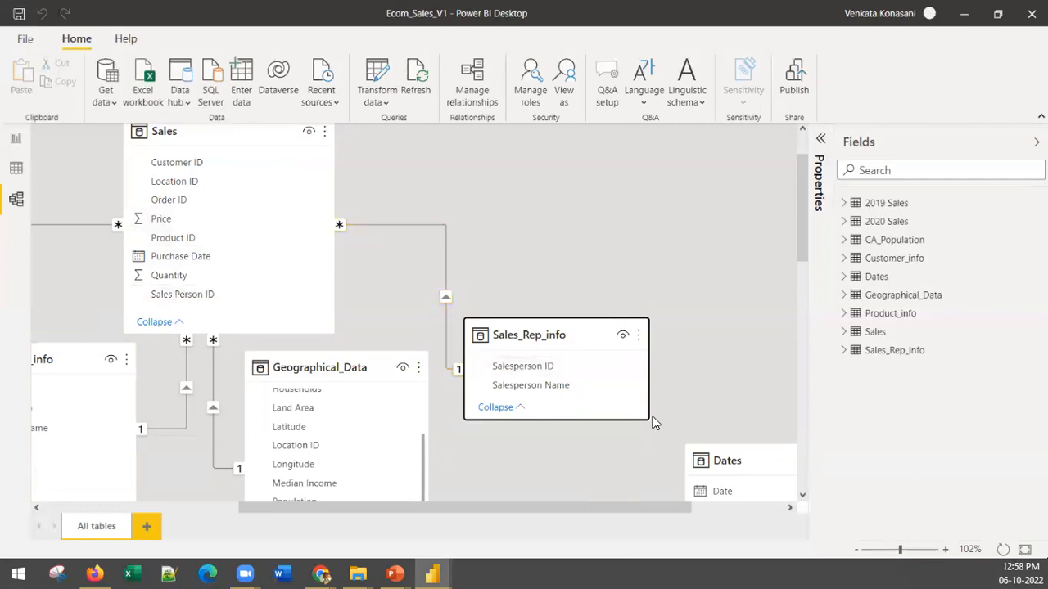
- Raise the Dates table beside Sales_Rep_info and create a relationship from Sales Person ID in Sales to Date in Dates
drag(676, 507, 600, 507)
drag(692, 463, 668, 200)
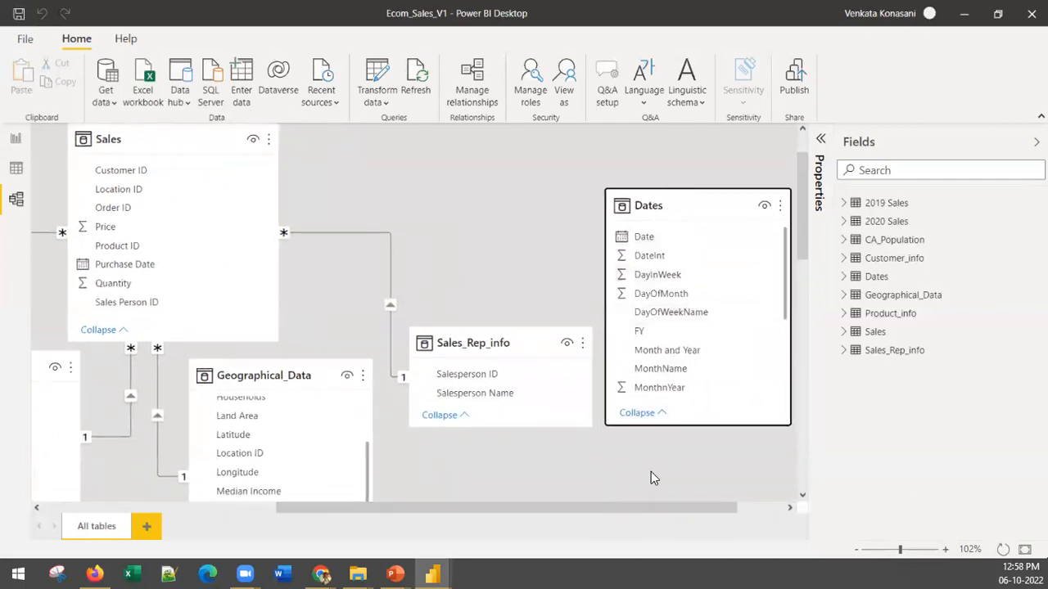
mouse_move(636, 508)
mouse_down()
mouse_move(721, 503)
mouse_move(537, 505)
mouse_move(631, 496)
mouse_up()
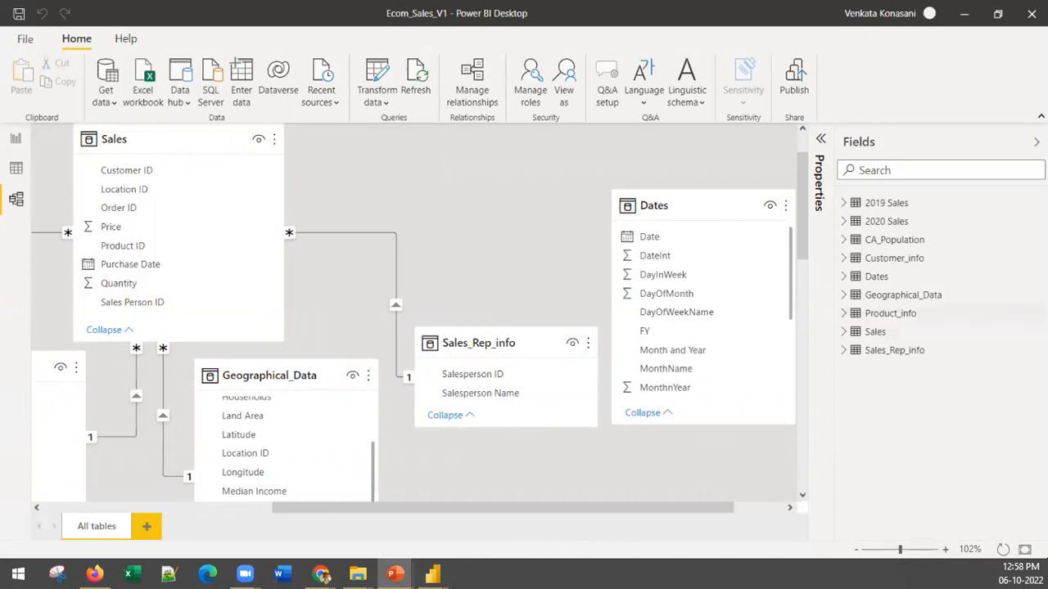
drag(136, 302, 700, 238)
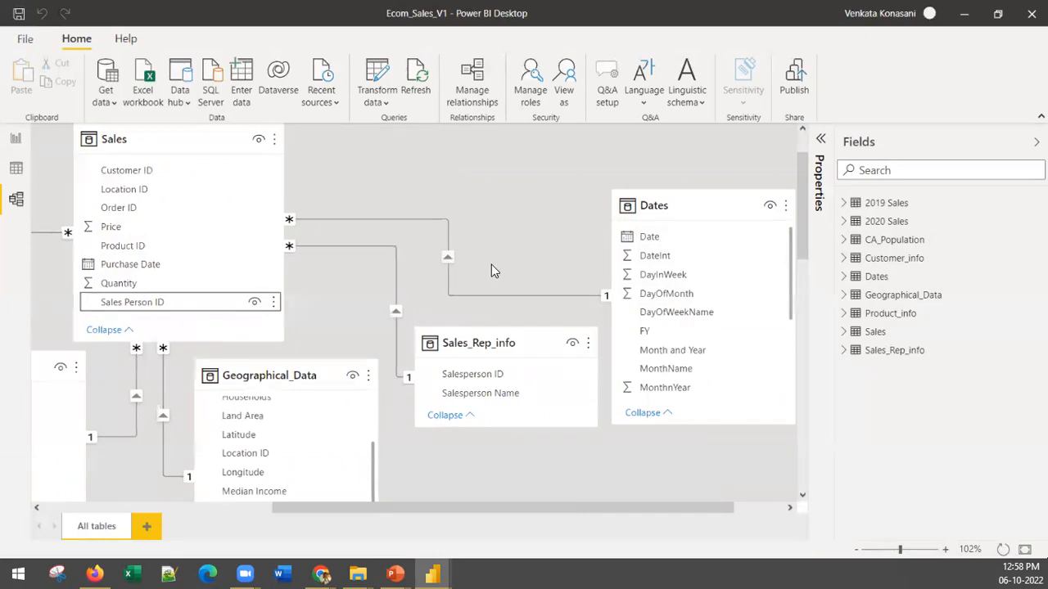
- Narrow the Customer_info table and reposition it between Product_info and Geographical_Data
drag(421, 502, 66, 508)
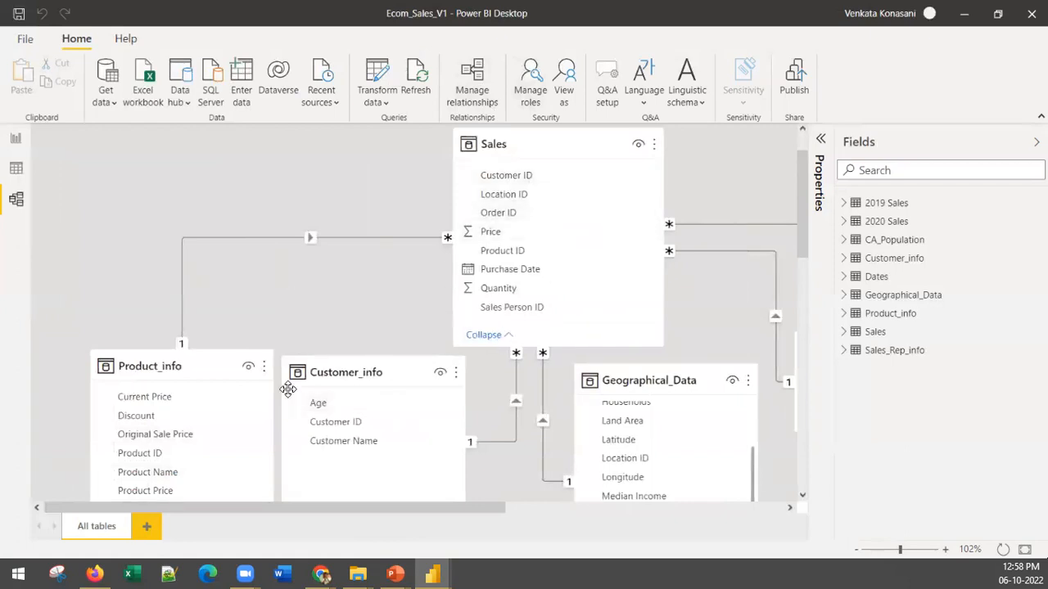
mouse_move(334, 358)
mouse_down()
mouse_move(334, 335)
mouse_move(336, 371)
mouse_up()
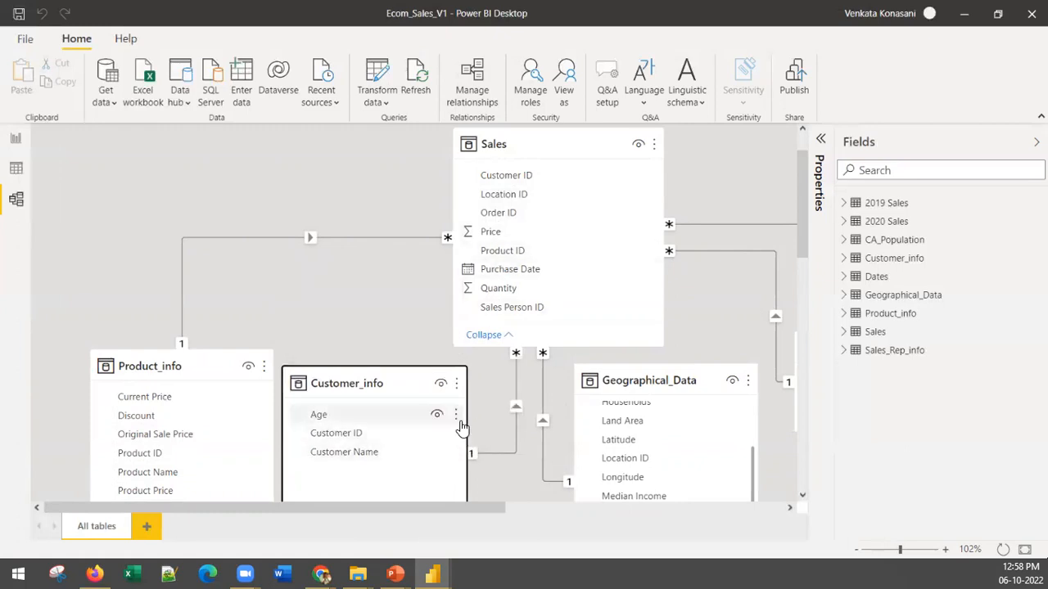
drag(466, 421, 435, 421)
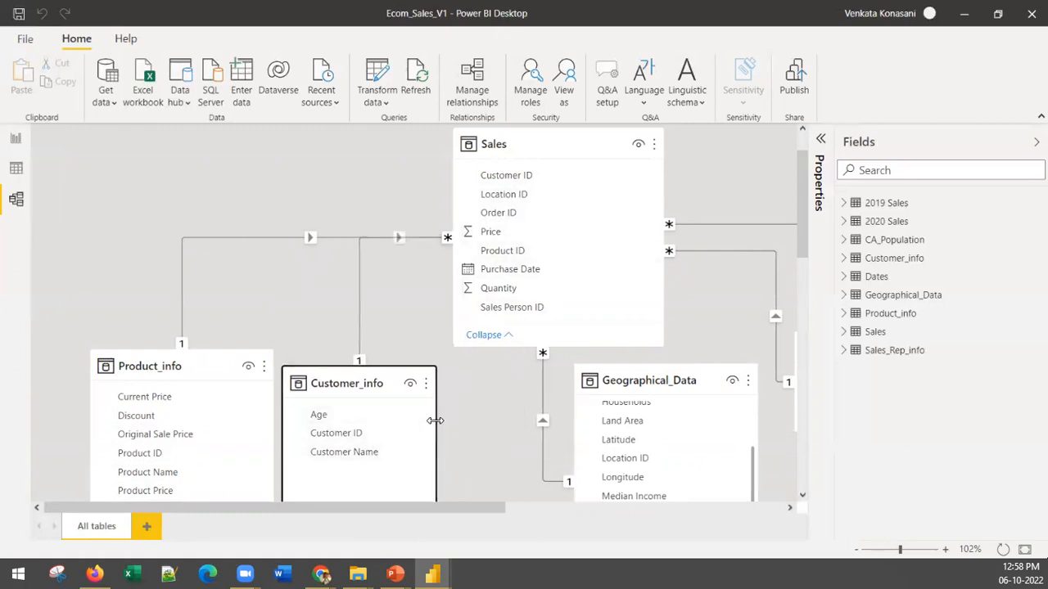
drag(368, 381, 388, 360)
- Shift the Geographical_Data table left beneath Sales and narrow it to tidy the diagram
drag(628, 370, 537, 371)
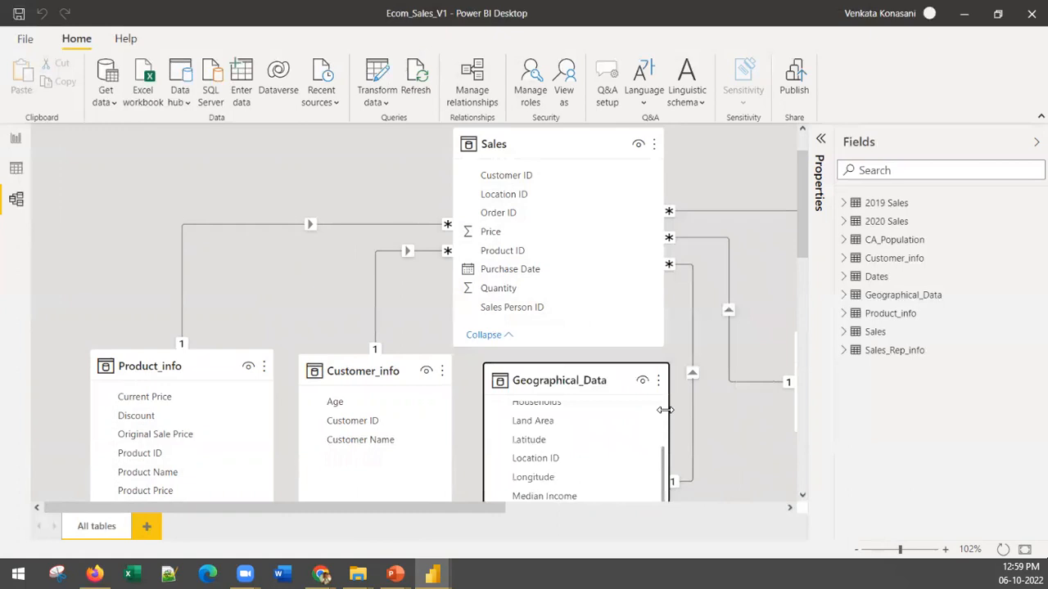
drag(450, 511, 563, 501)
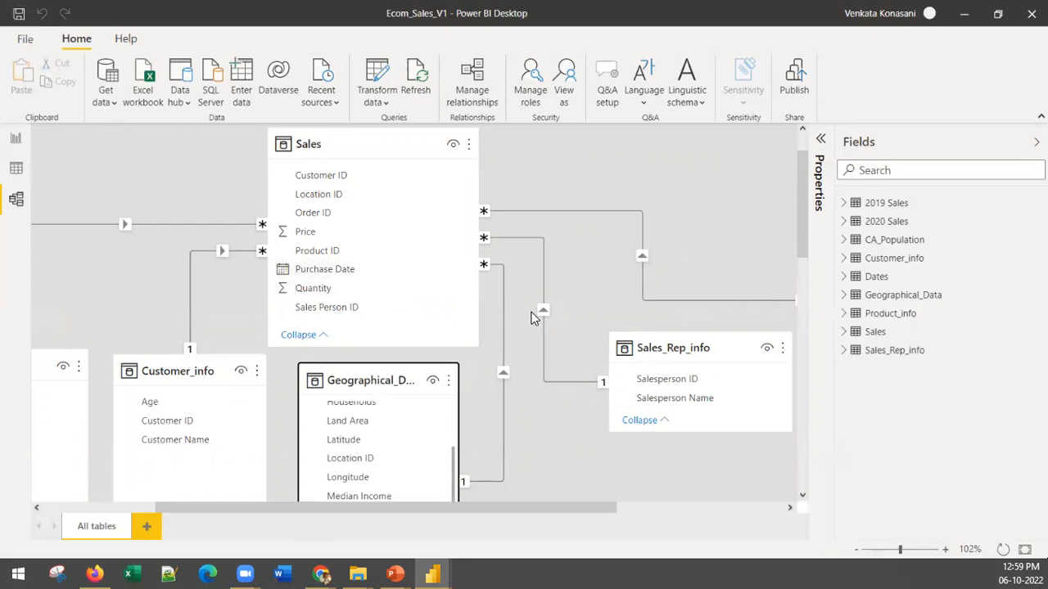
scroll(563, 316, up, 1)
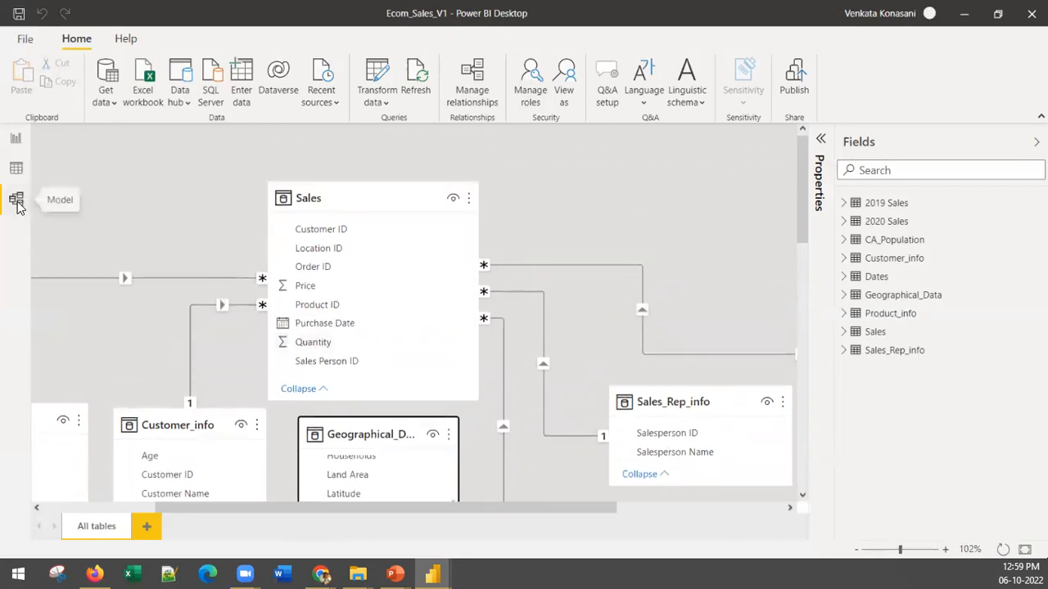